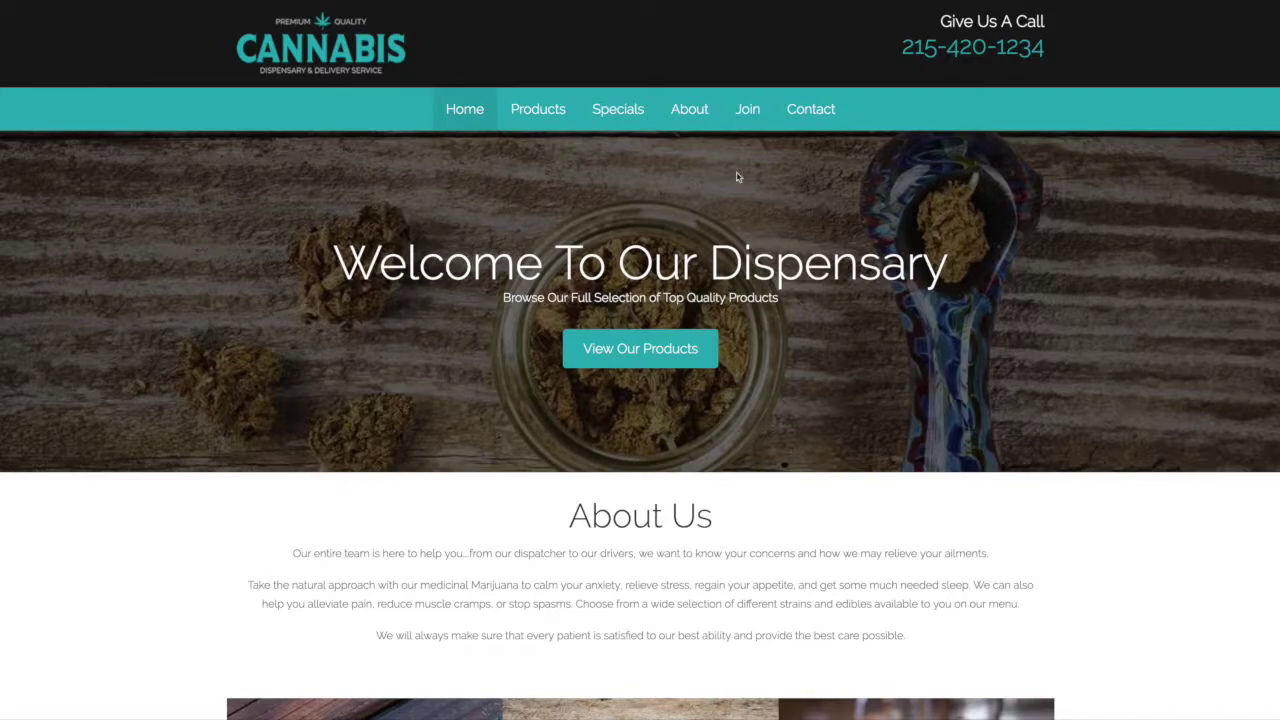
Step: Open the website's Specials page and examine its hero banner, first time offer, daily deals and contact form
{"action": "left_click", "coordinate": [625, 111]}
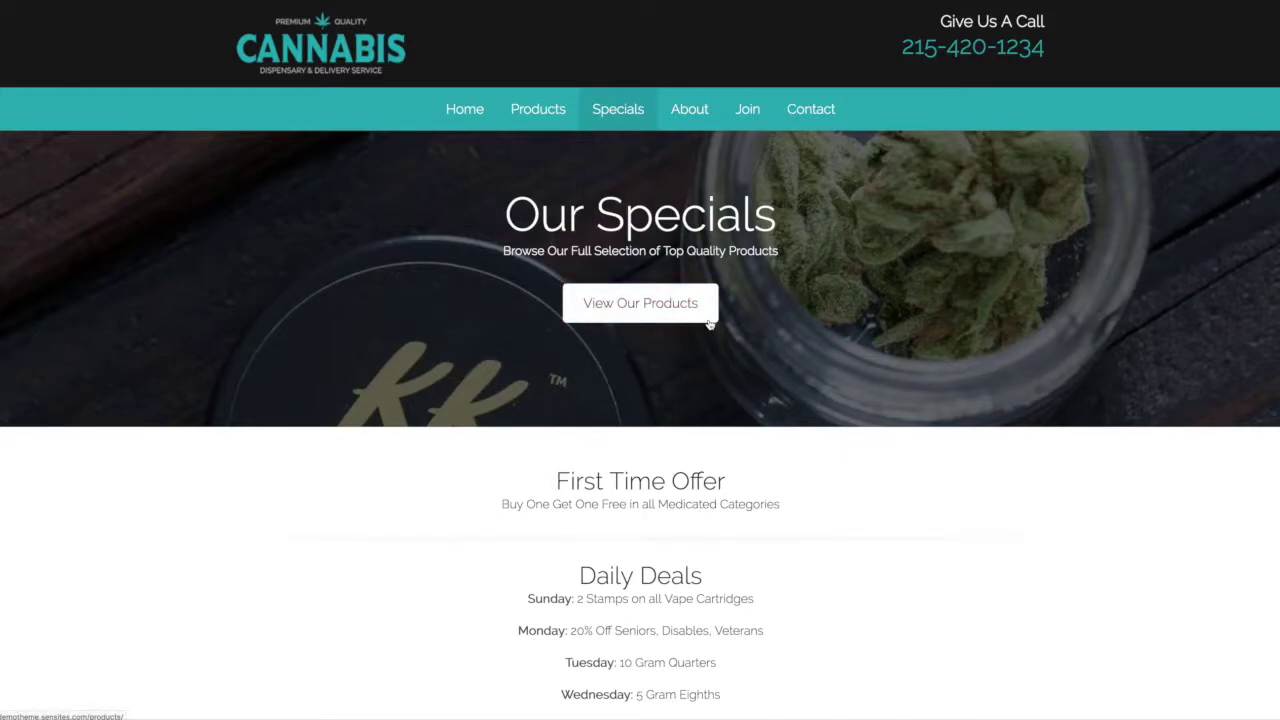
{"action": "scroll", "coordinate": [892, 341], "scroll_direction": "down", "scroll_amount": 2}
{"action": "scroll", "coordinate": [892, 341], "scroll_direction": "down", "scroll_amount": 2}
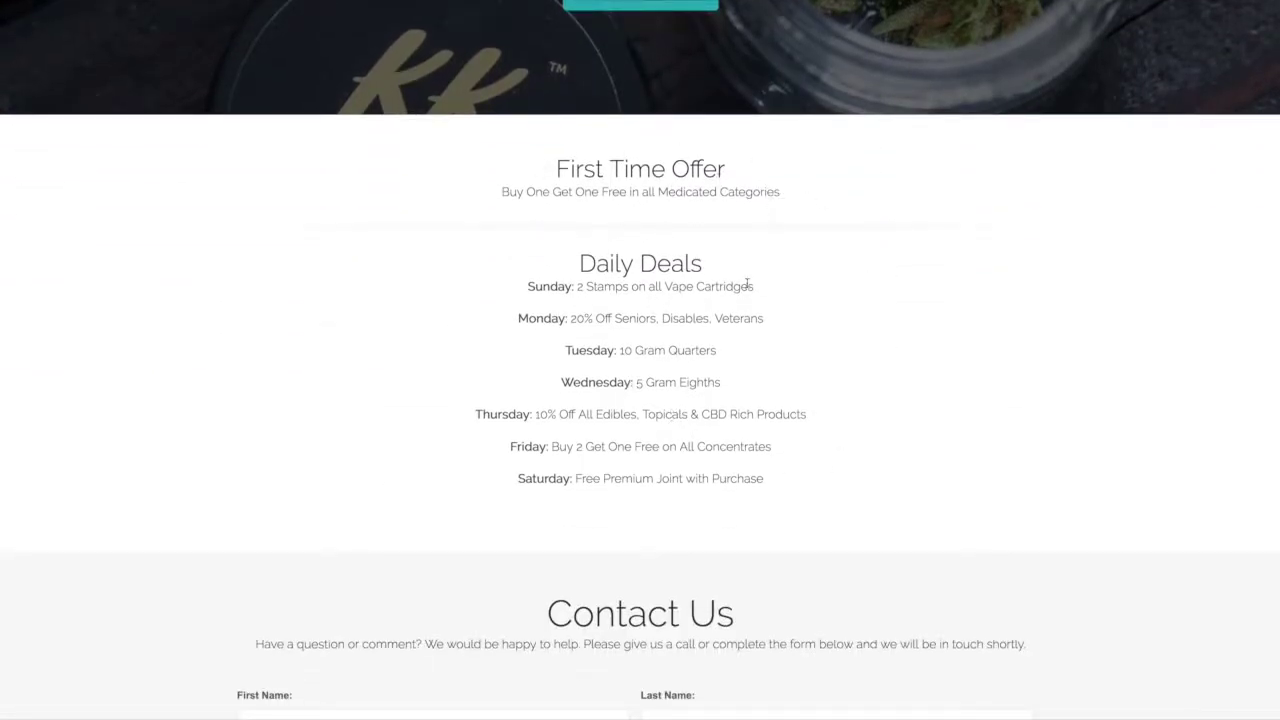
{"action": "scroll", "coordinate": [747, 545], "scroll_direction": "down", "scroll_amount": 3}
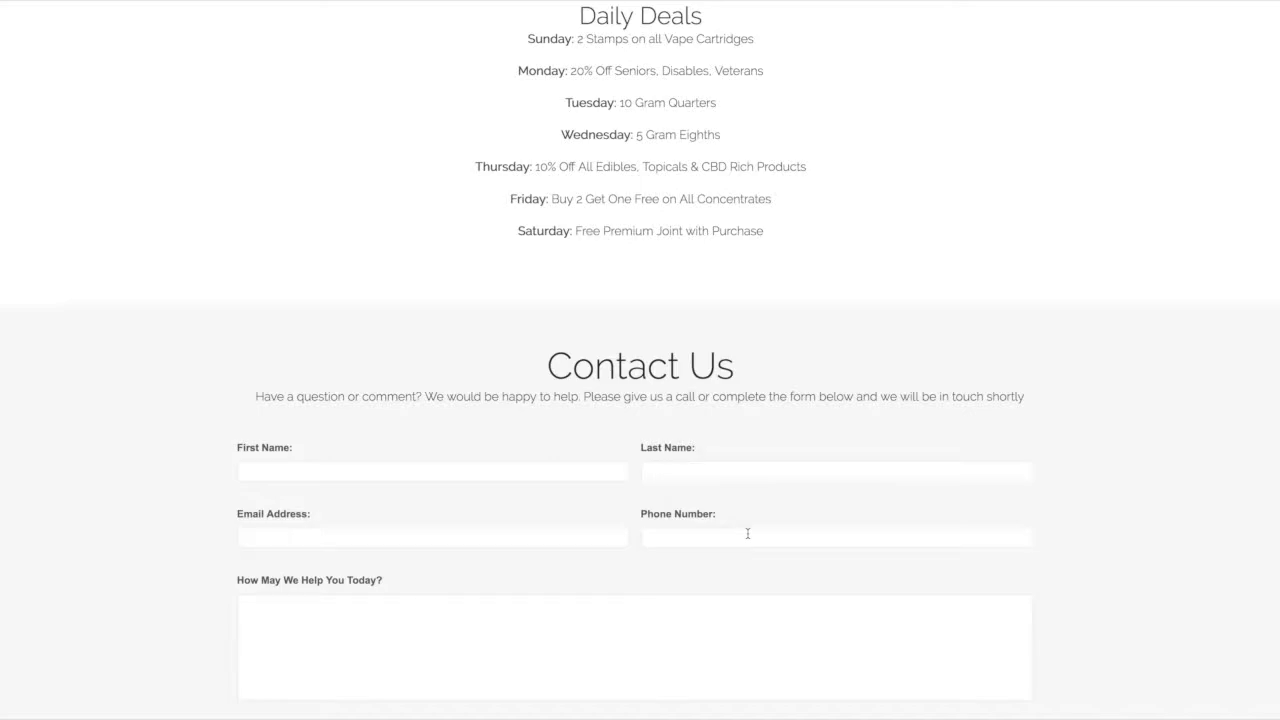
{"action": "scroll", "coordinate": [747, 534], "scroll_direction": "up", "scroll_amount": 6}
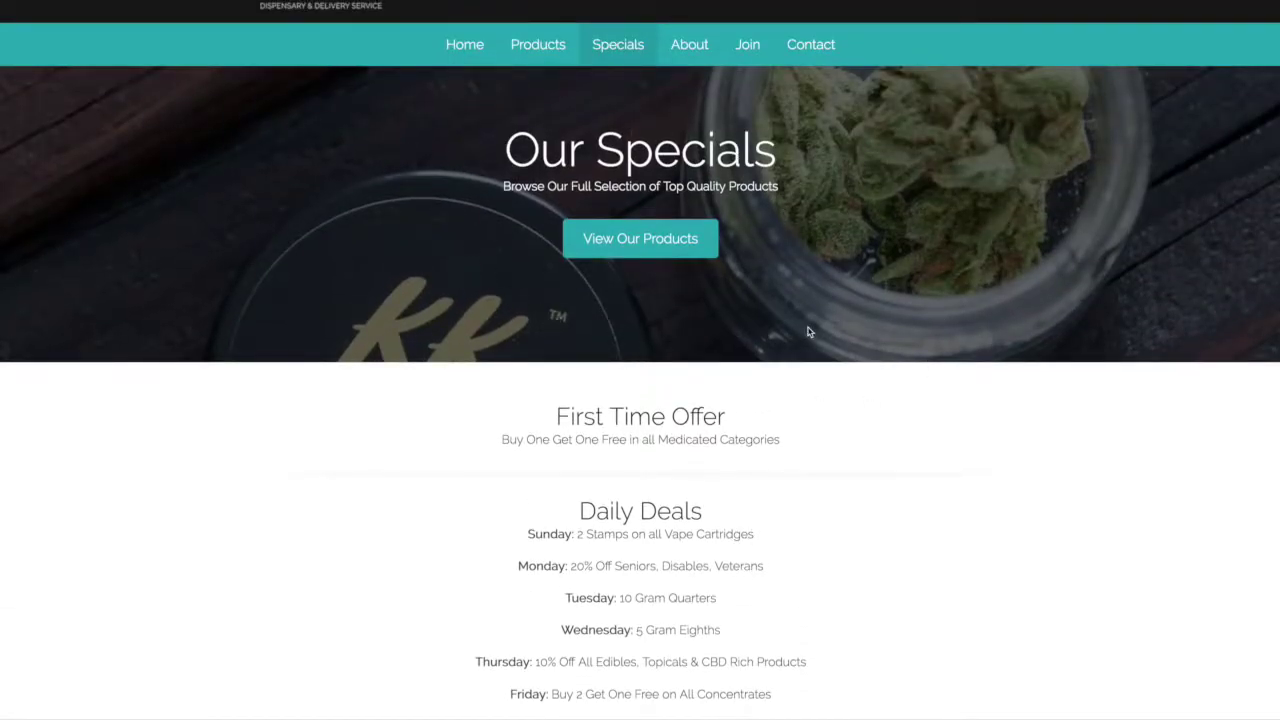
{"action": "scroll", "coordinate": [809, 331], "scroll_direction": "down", "scroll_amount": 2}
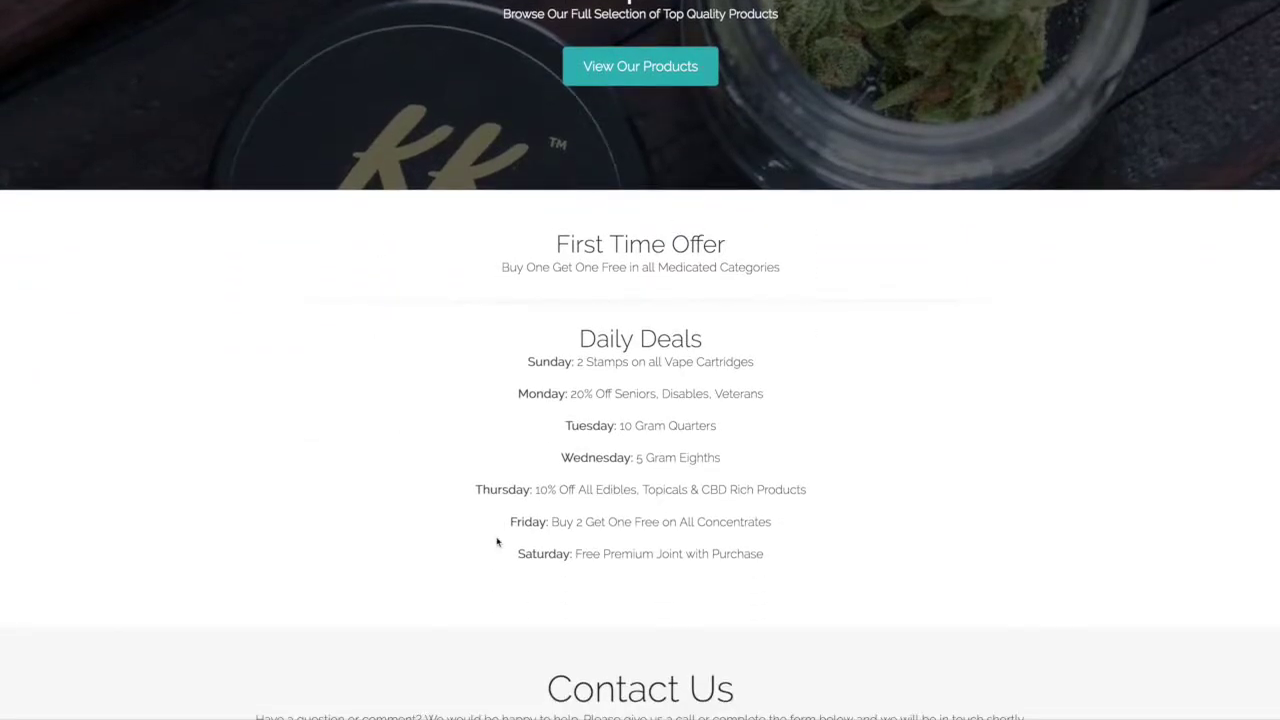
{"action": "scroll", "coordinate": [737, 471], "scroll_direction": "down", "scroll_amount": 1}
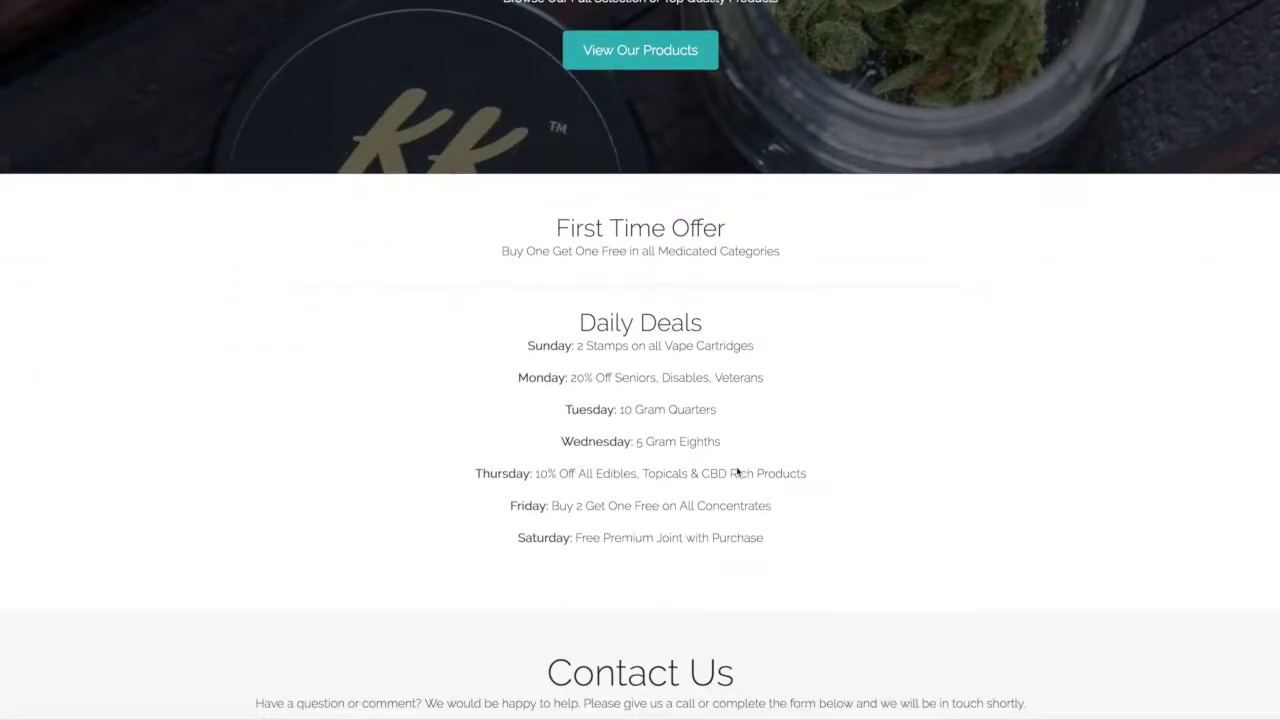
{"action": "scroll", "coordinate": [737, 471], "scroll_direction": "down", "scroll_amount": 1}
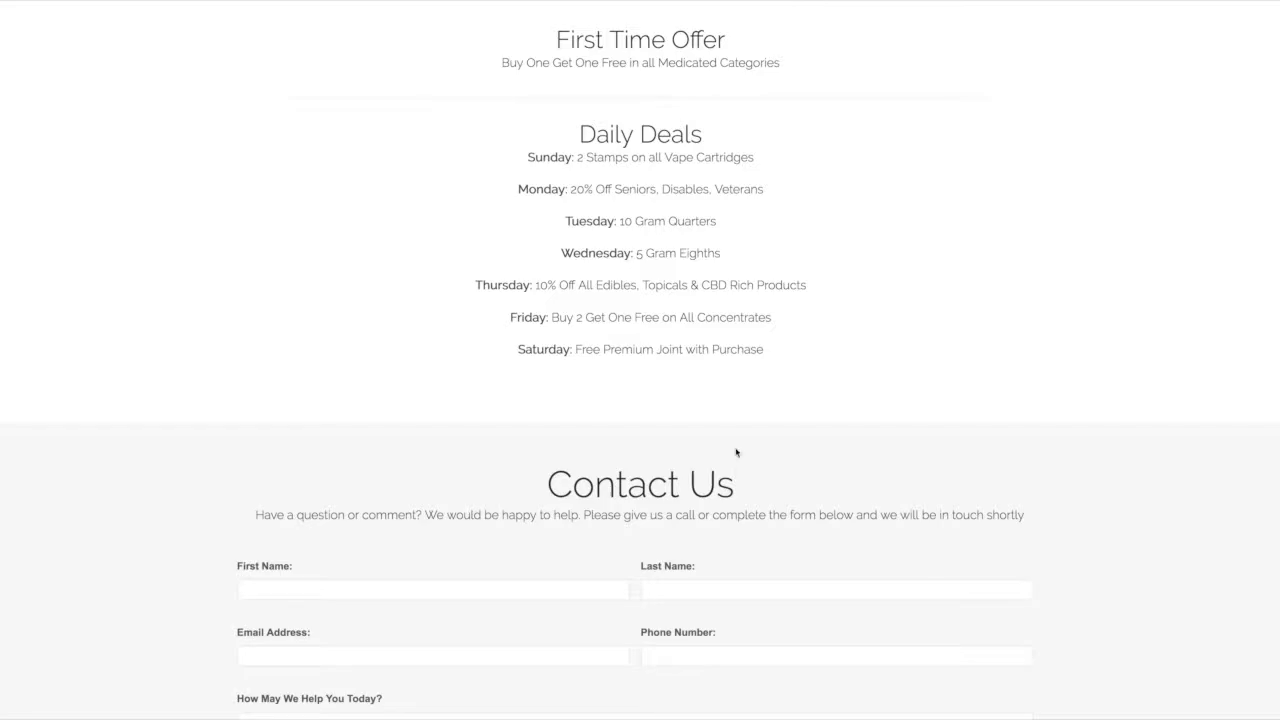
{"action": "scroll", "coordinate": [851, 322], "scroll_direction": "up", "scroll_amount": 4}
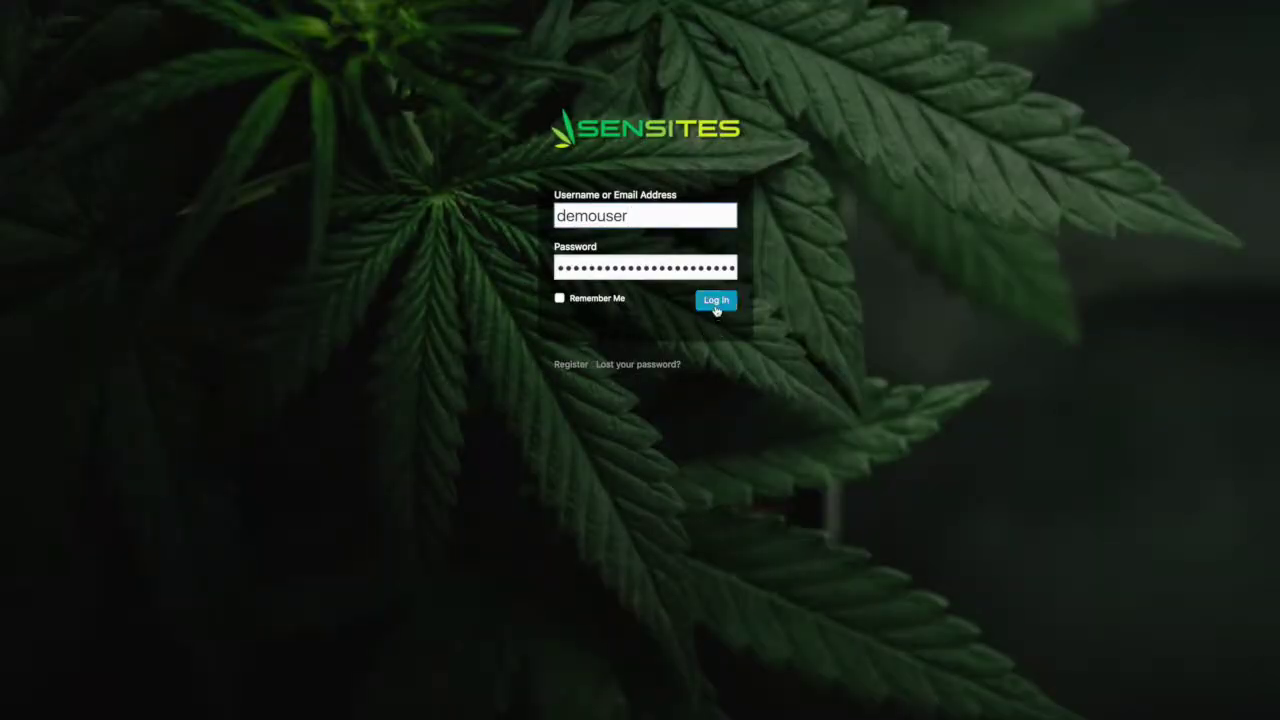
Step: Log in to the site's WordPress dashboard with the demo account and open the Specials page for editing
{"action": "left_click", "coordinate": [716, 302]}
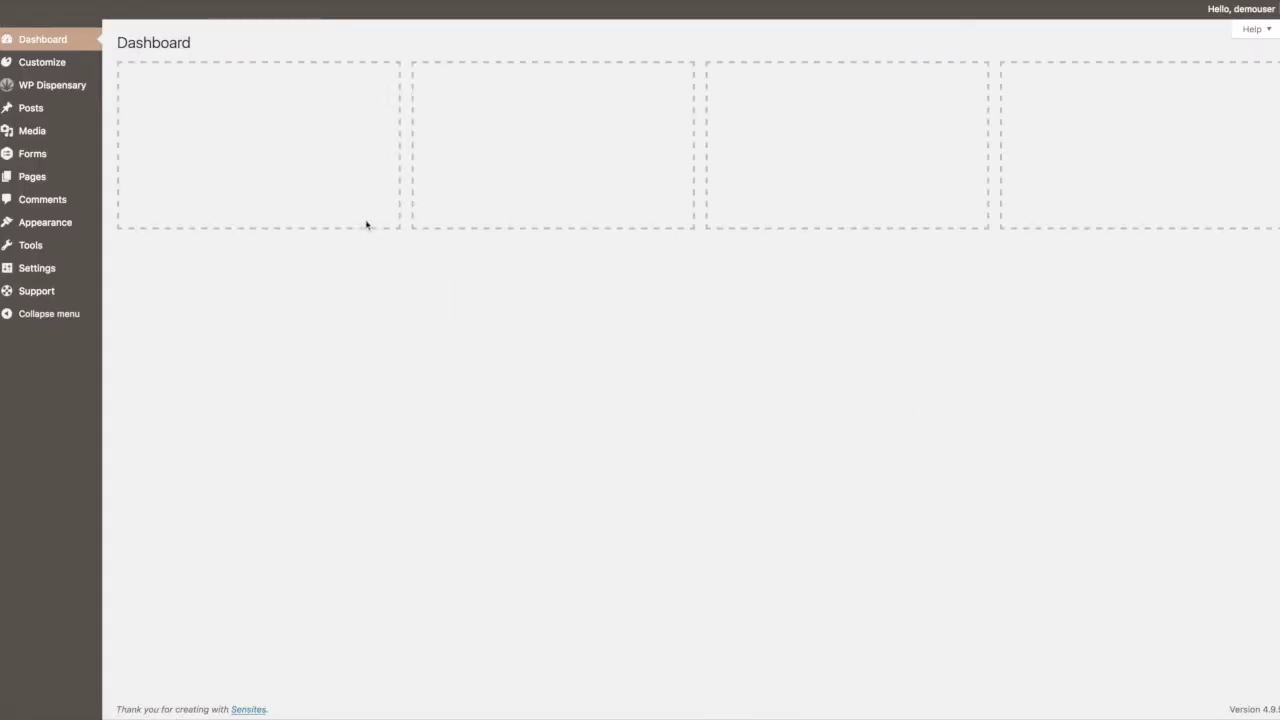
{"action": "mouse_move", "coordinate": [60, 181]}
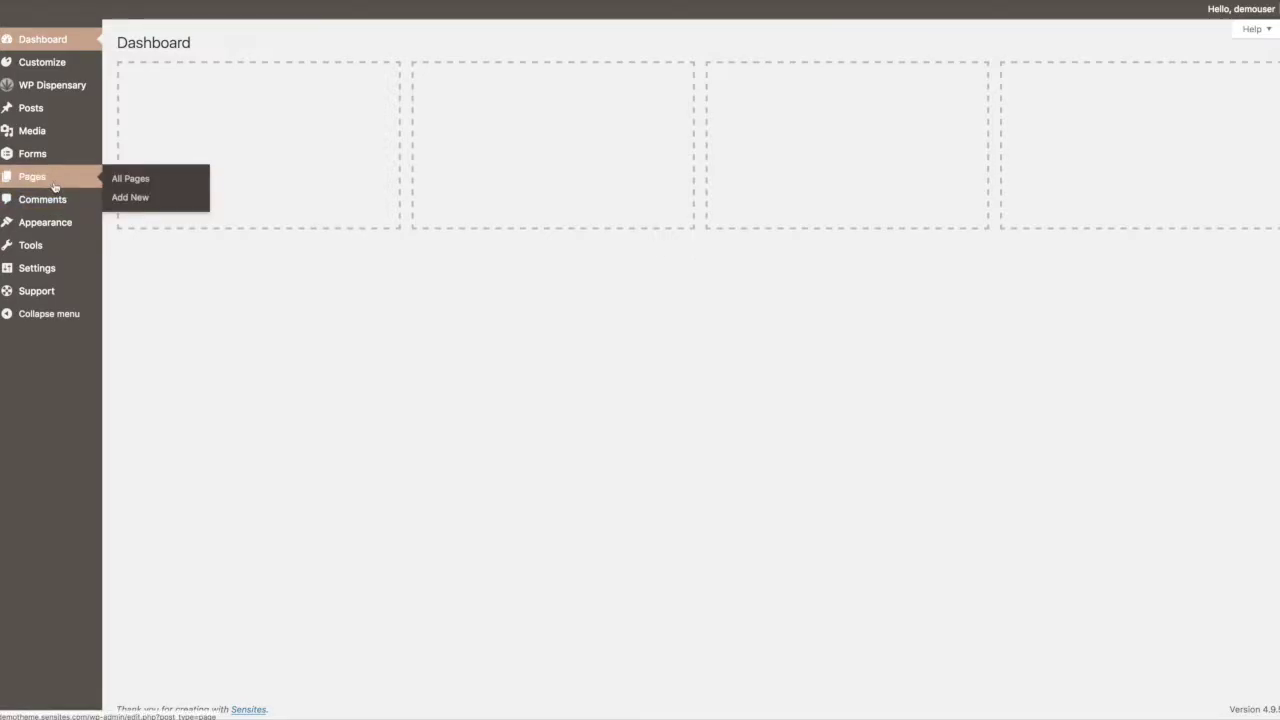
{"action": "left_click", "coordinate": [55, 187]}
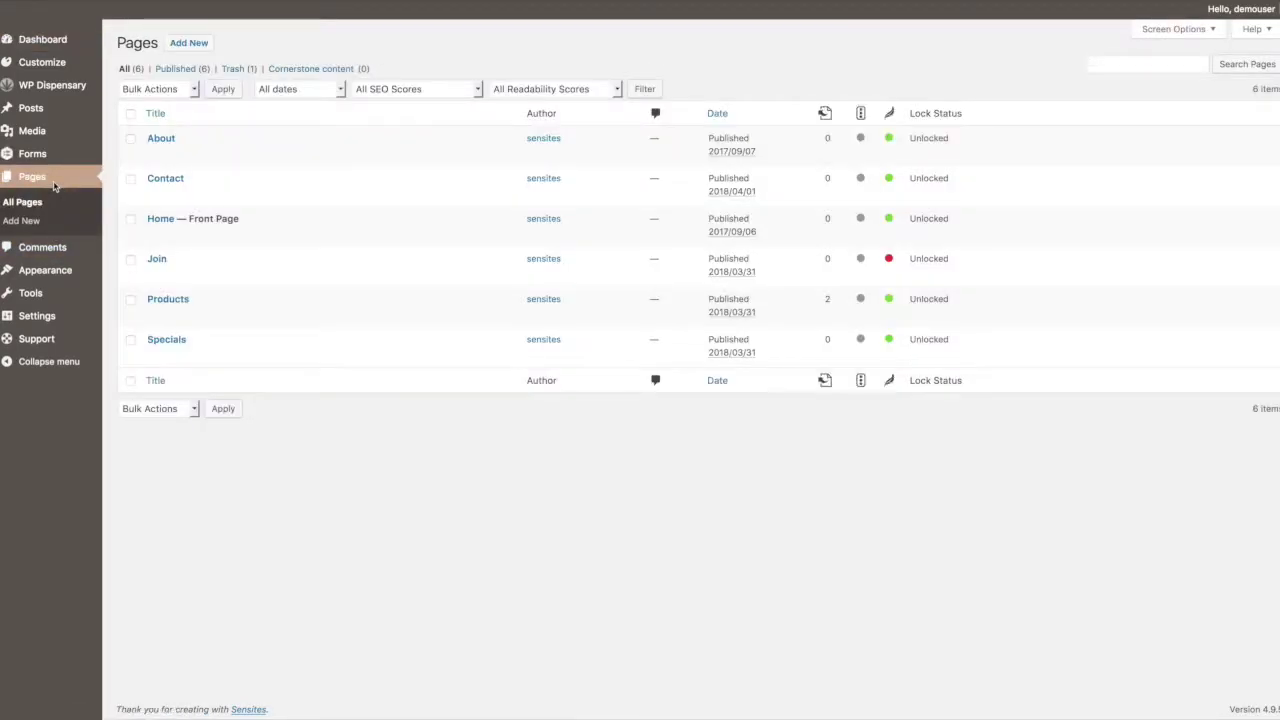
{"action": "left_click", "coordinate": [166, 340]}
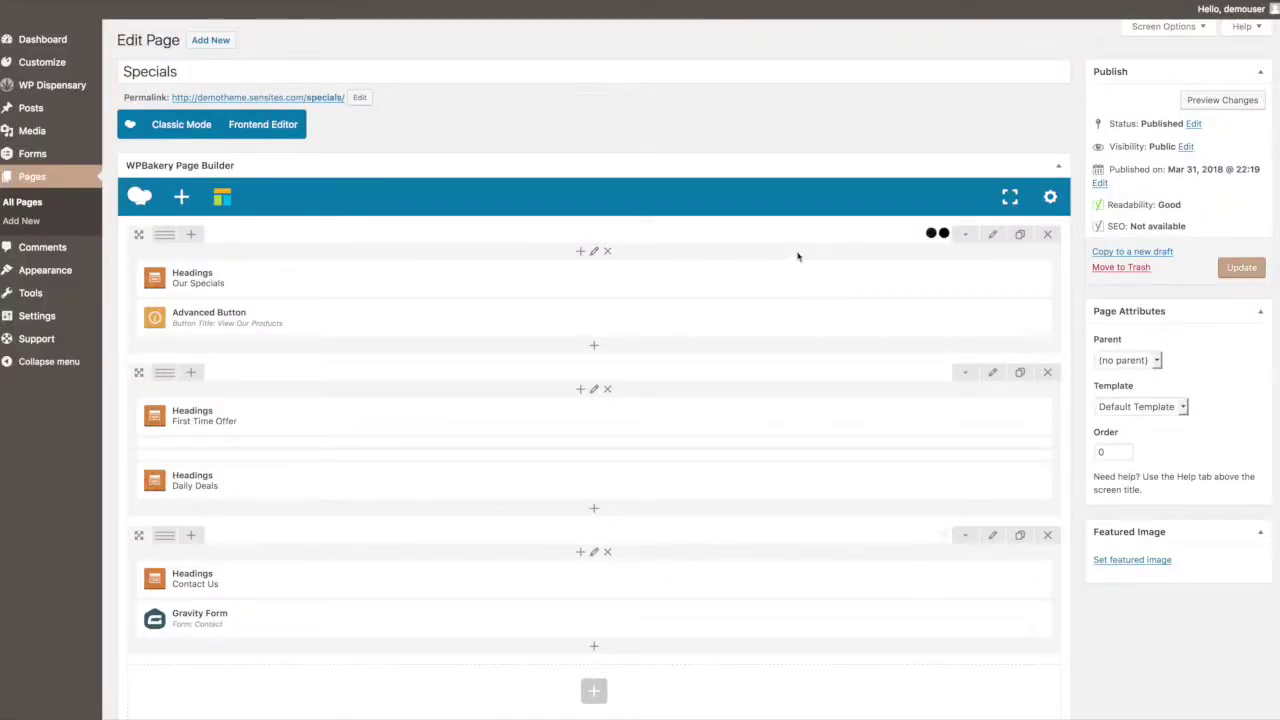
Step: Open the design options of the Specials page's first row and browse the media library for background images
{"action": "left_click", "coordinate": [990, 236]}
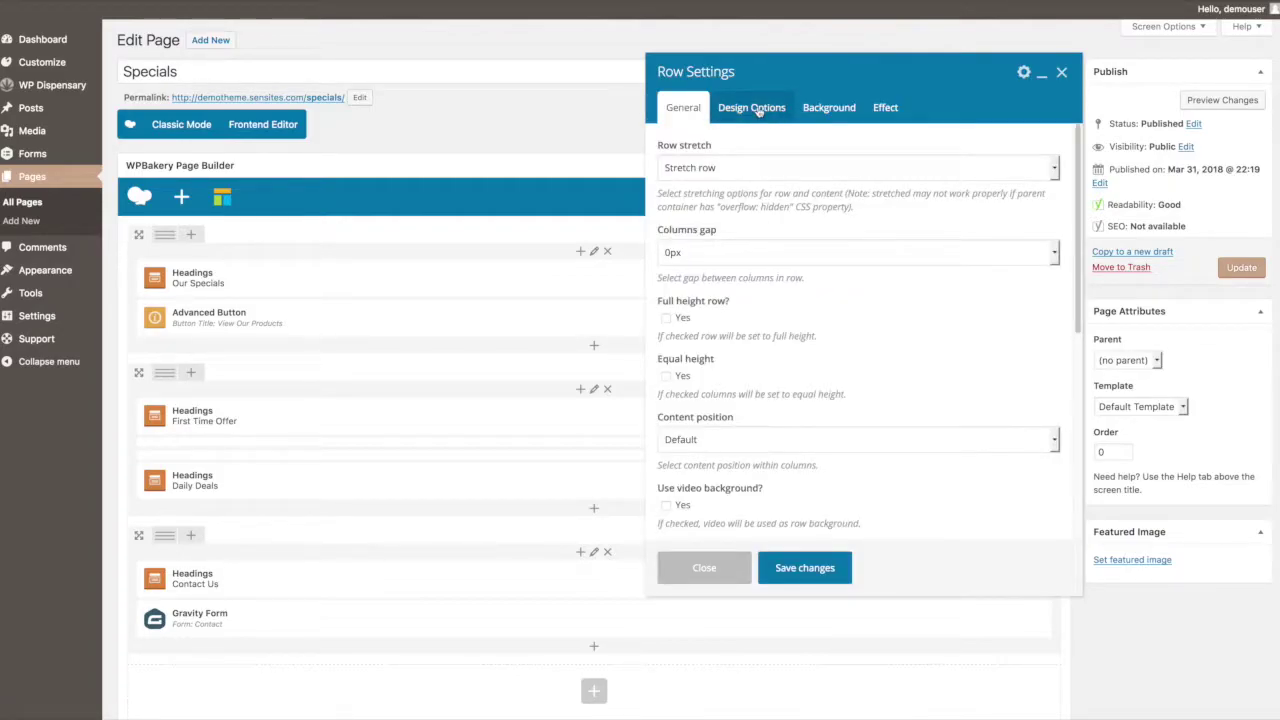
{"action": "left_click", "coordinate": [757, 109]}
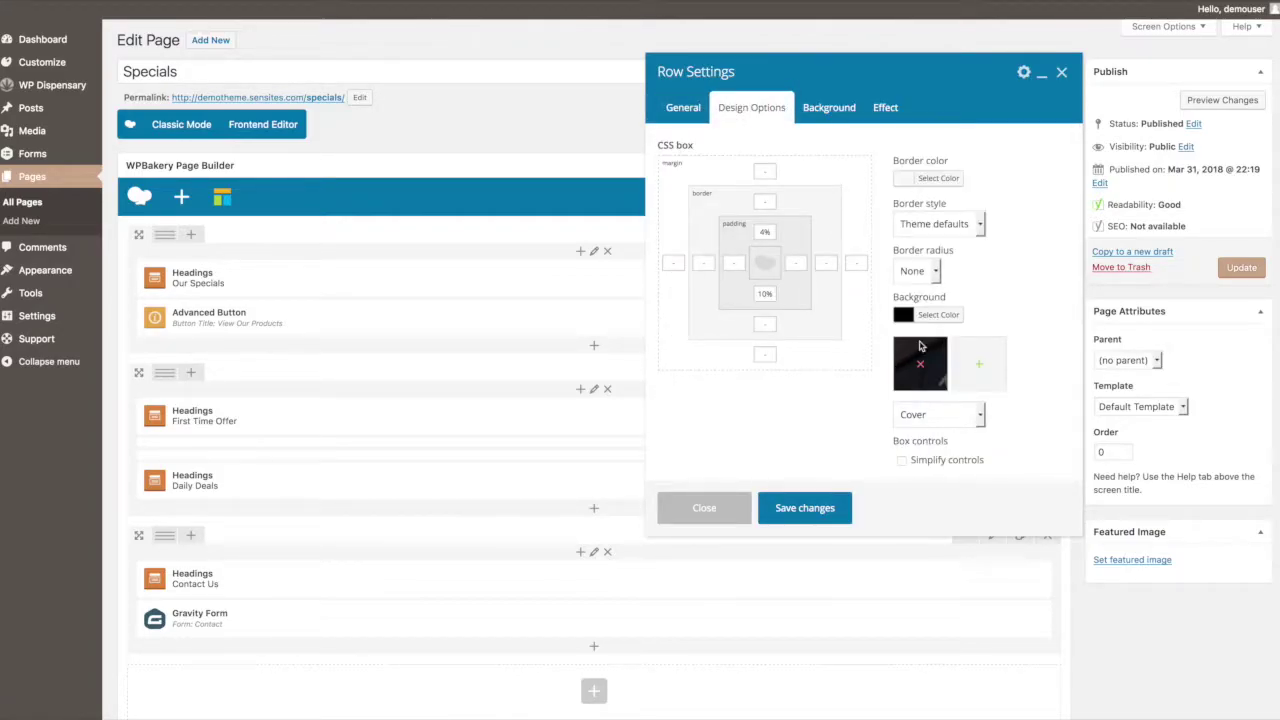
{"action": "left_click", "coordinate": [981, 368]}
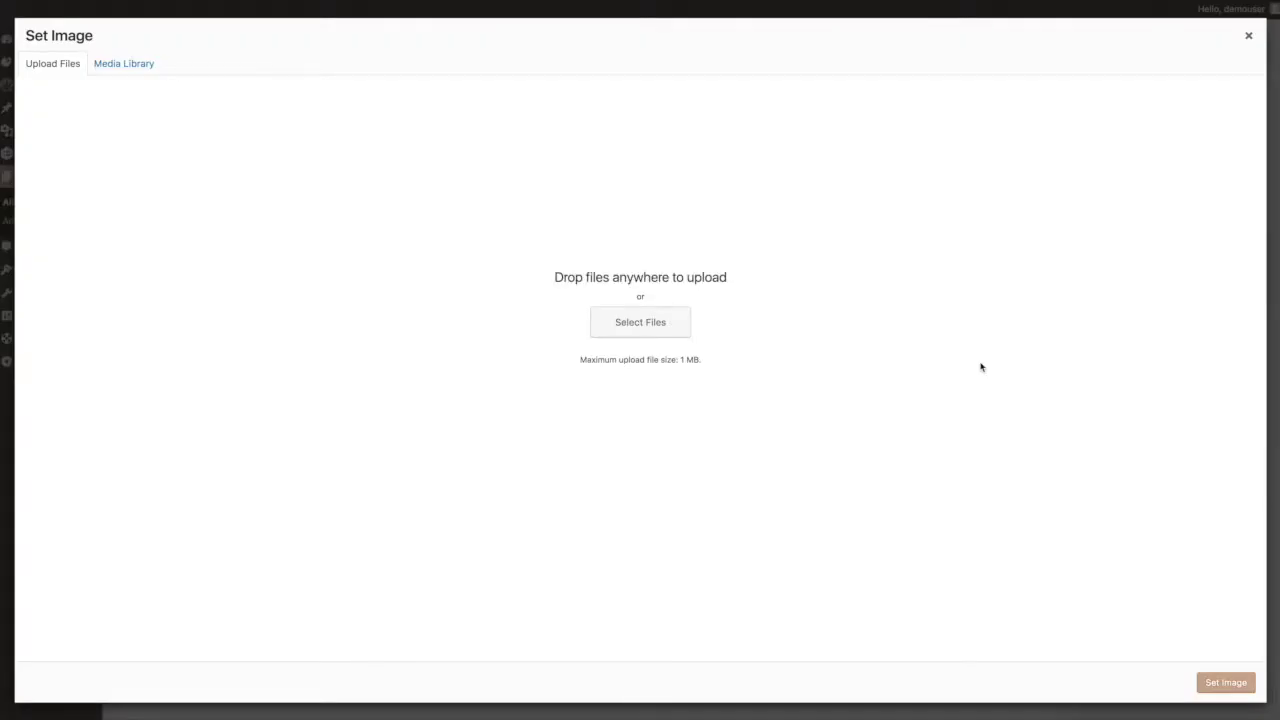
{"action": "left_click", "coordinate": [141, 68]}
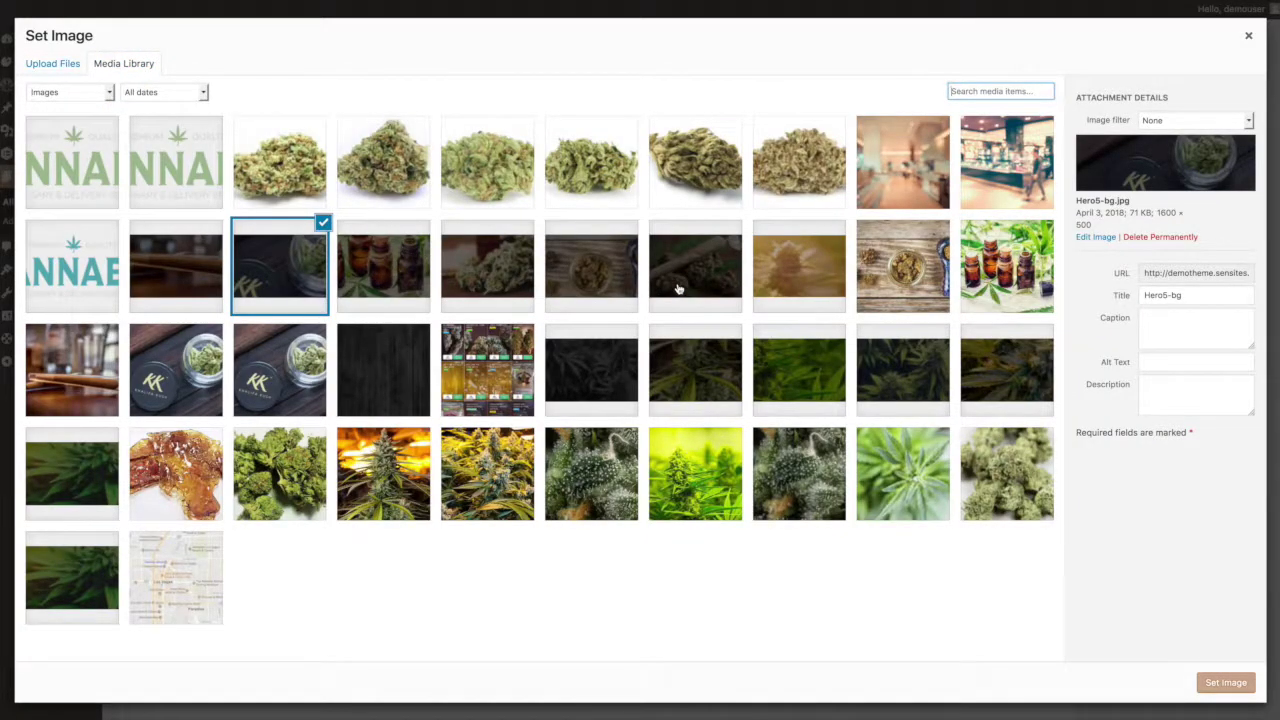
Step: View the upload option for a new background image, cancel the file selection and close the row settings
{"action": "left_click", "coordinate": [54, 65]}
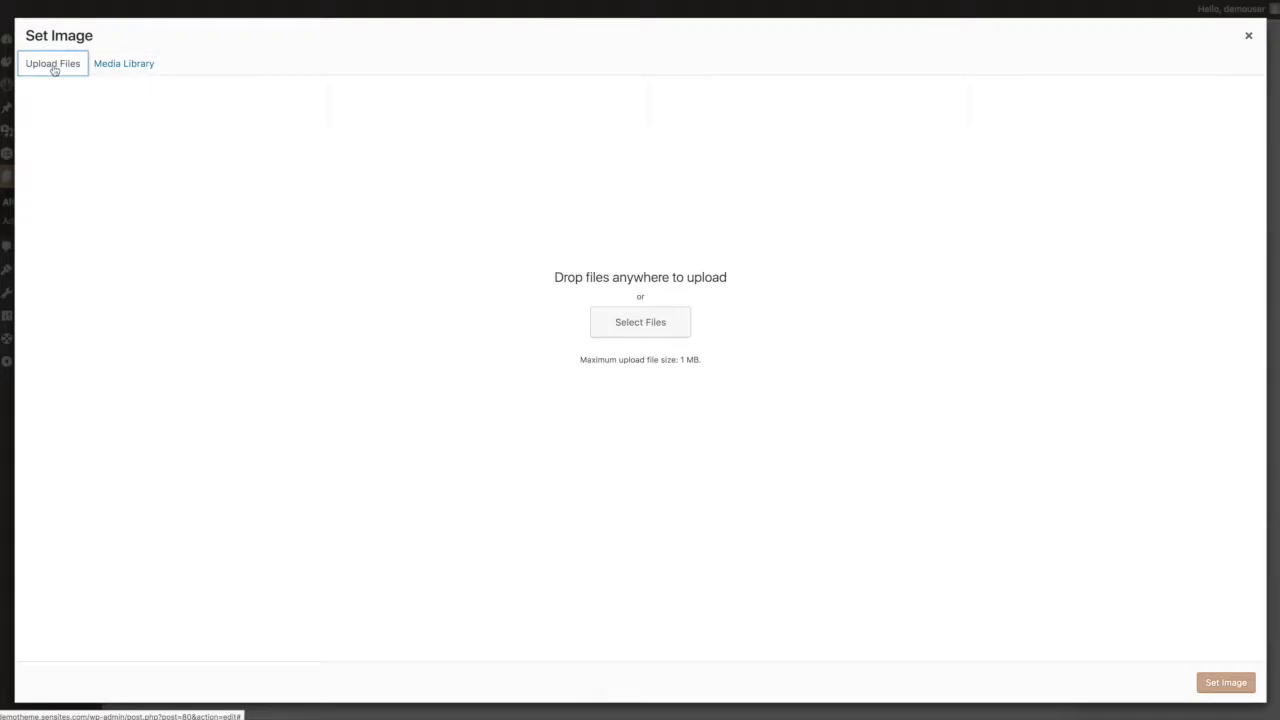
{"action": "left_click", "coordinate": [645, 332]}
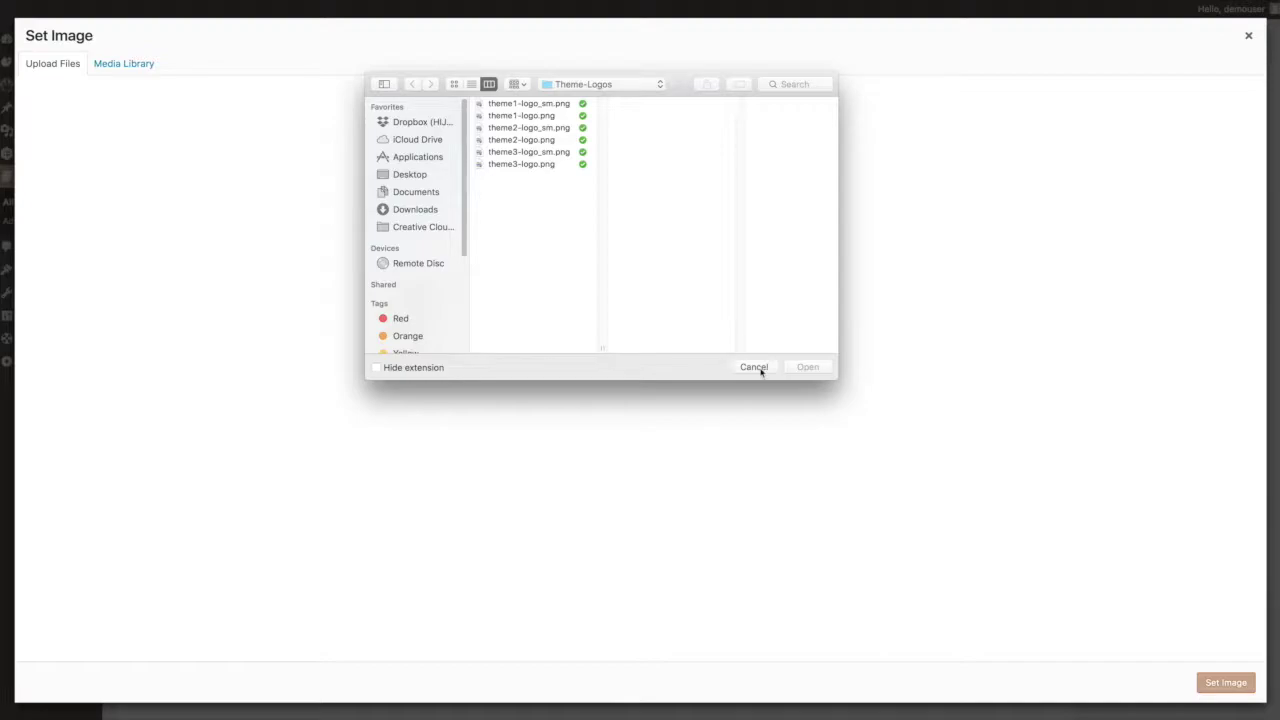
{"action": "left_click", "coordinate": [755, 368]}
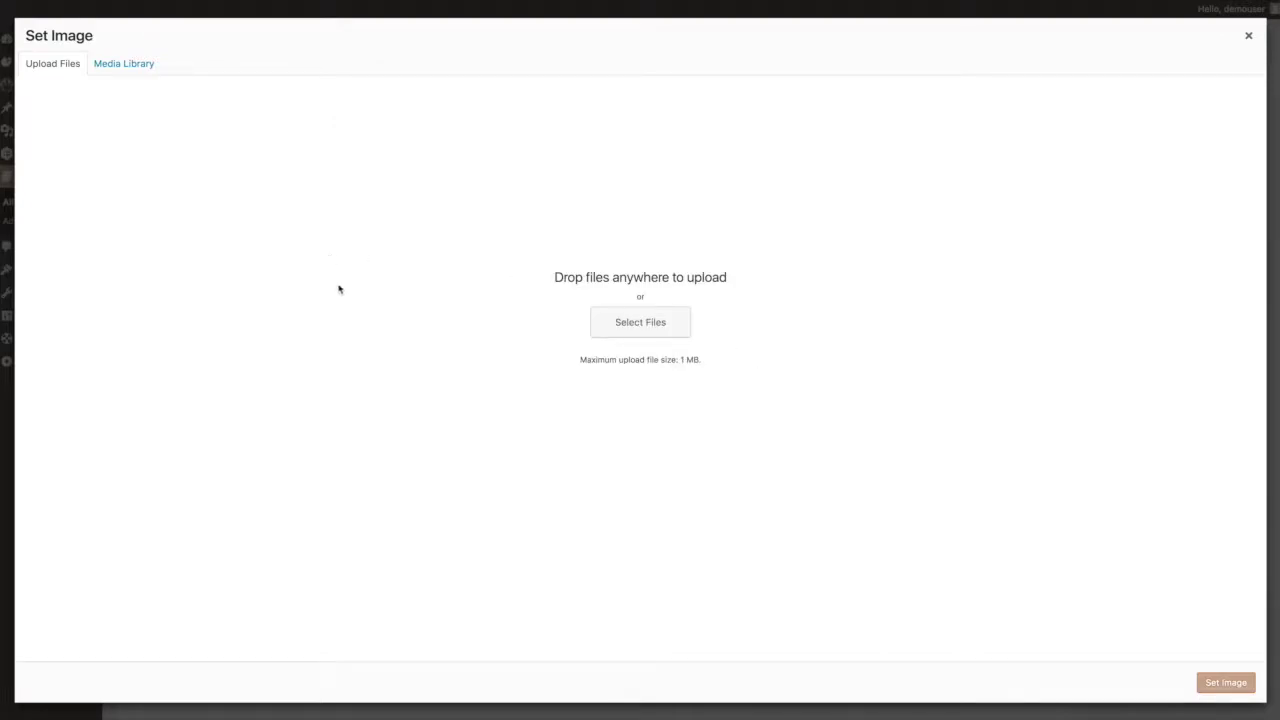
{"action": "left_click", "coordinate": [1249, 37]}
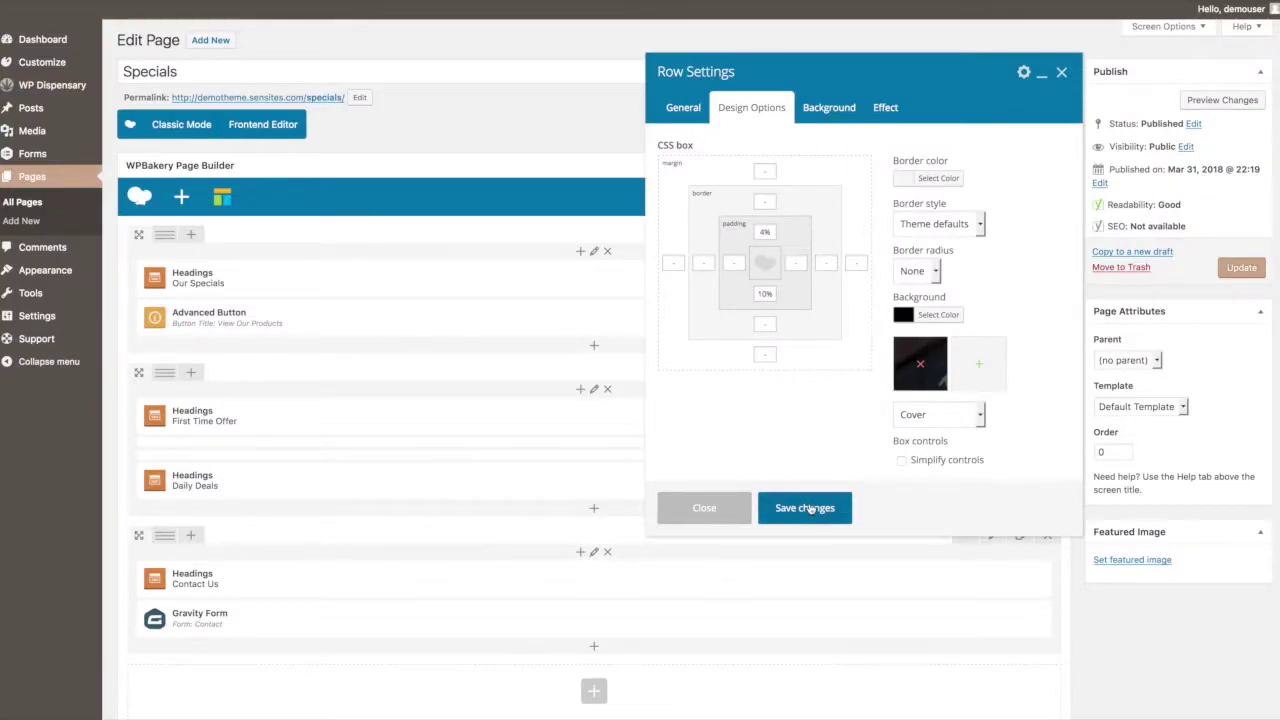
{"action": "left_click", "coordinate": [731, 508]}
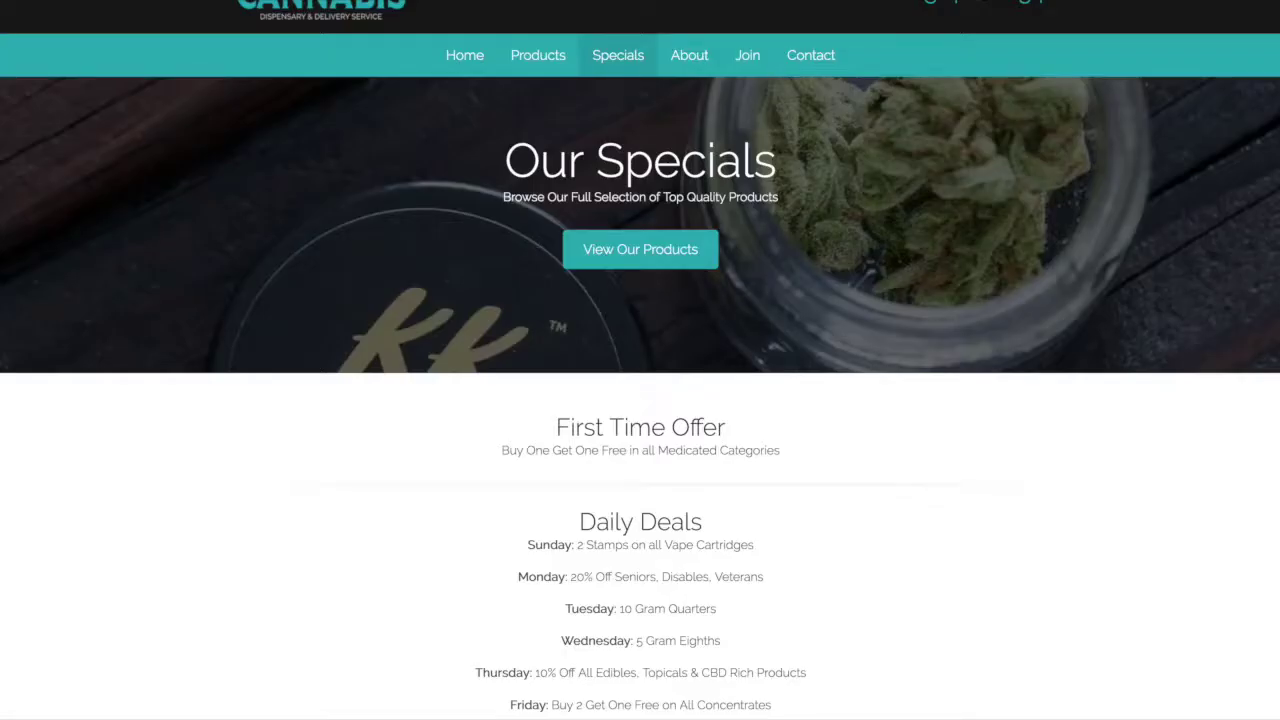
Step: Examine the hero subheading on the live page, and inspect the title and subheading text in the Our Specials heading's settings
{"action": "left_click_drag", "start_coordinate": [508, 160], "coordinate": [512, 196]}
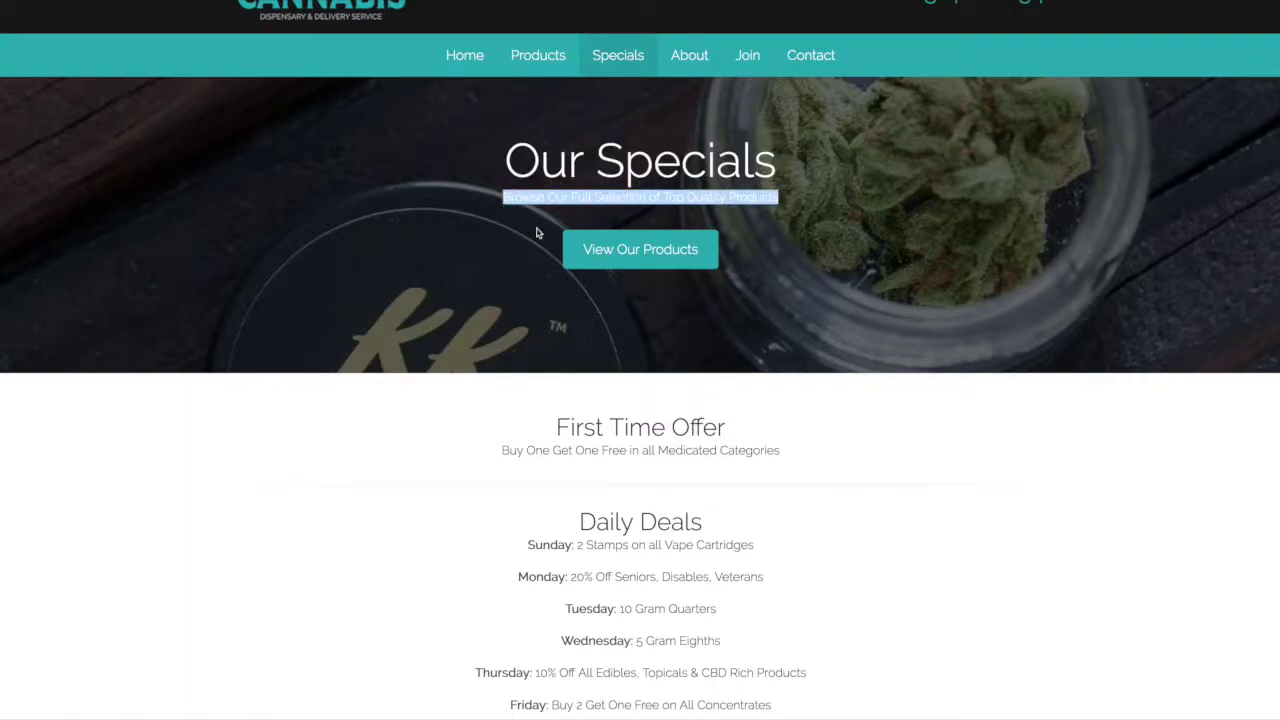
{"action": "left_click", "coordinate": [845, 266]}
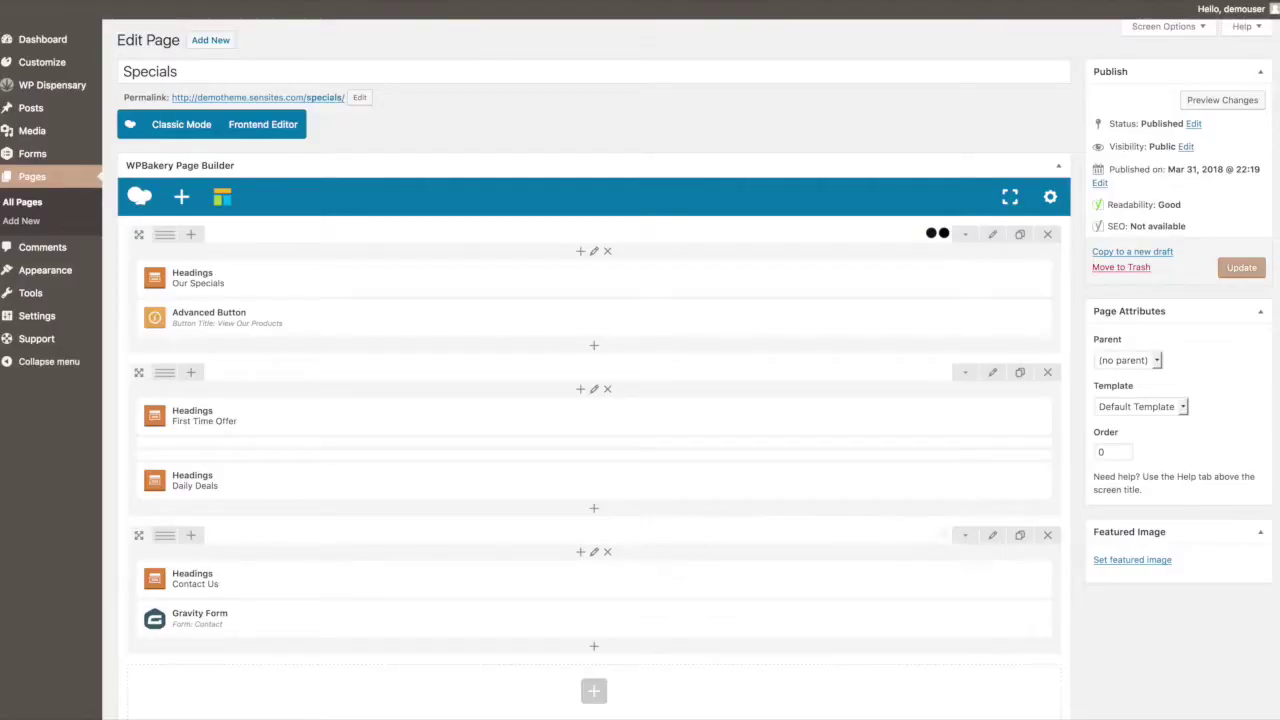
{"action": "left_click", "coordinate": [604, 278]}
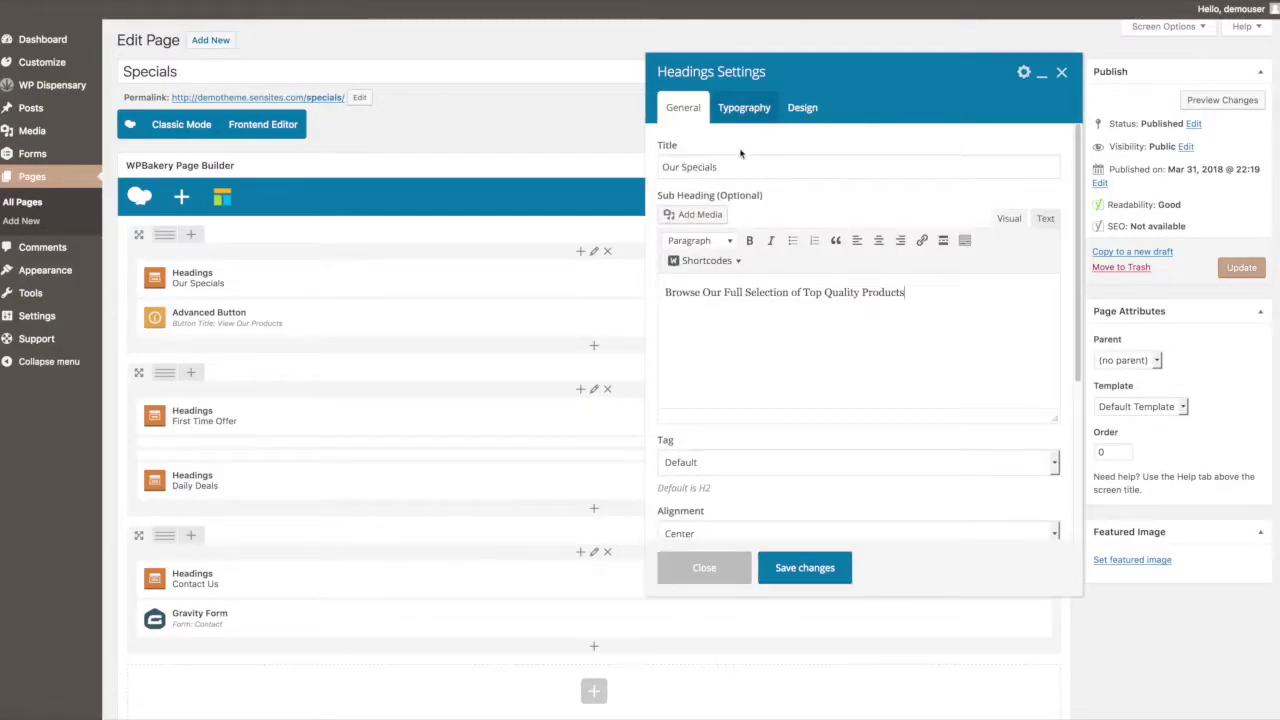
{"action": "triple_click", "coordinate": [740, 168]}
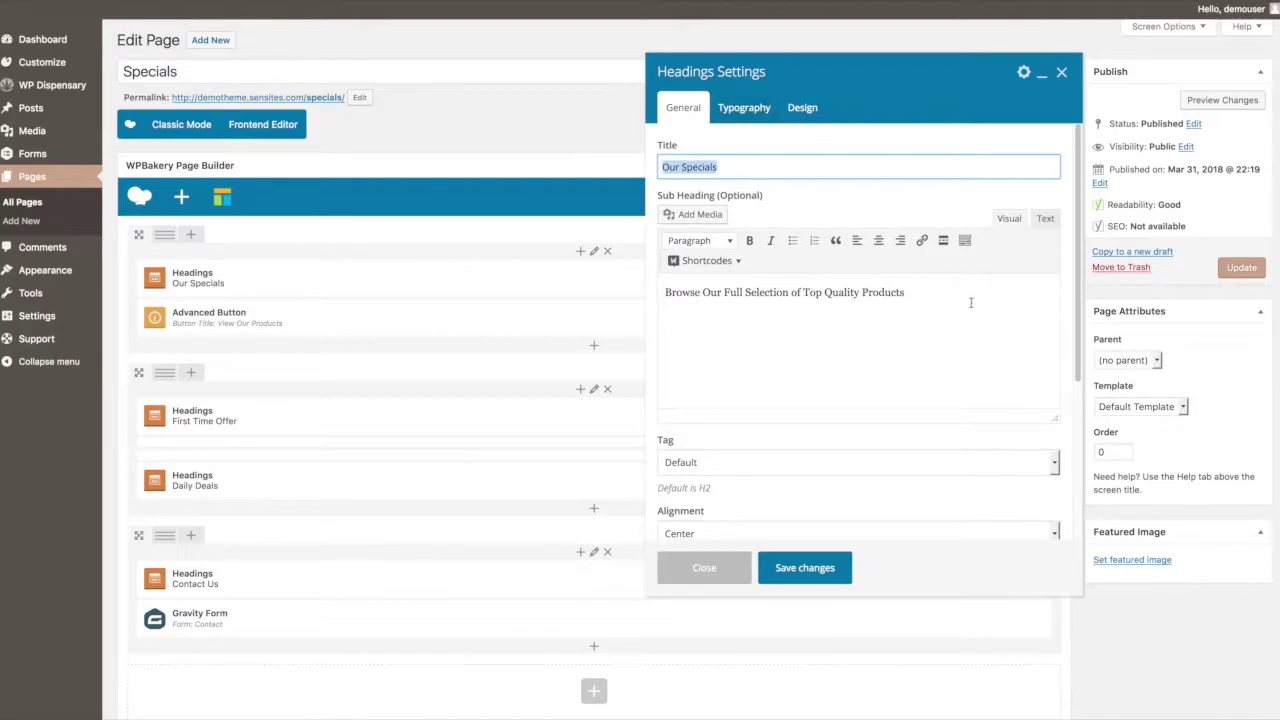
{"action": "left_click_drag", "start_coordinate": [928, 296], "coordinate": [655, 288]}
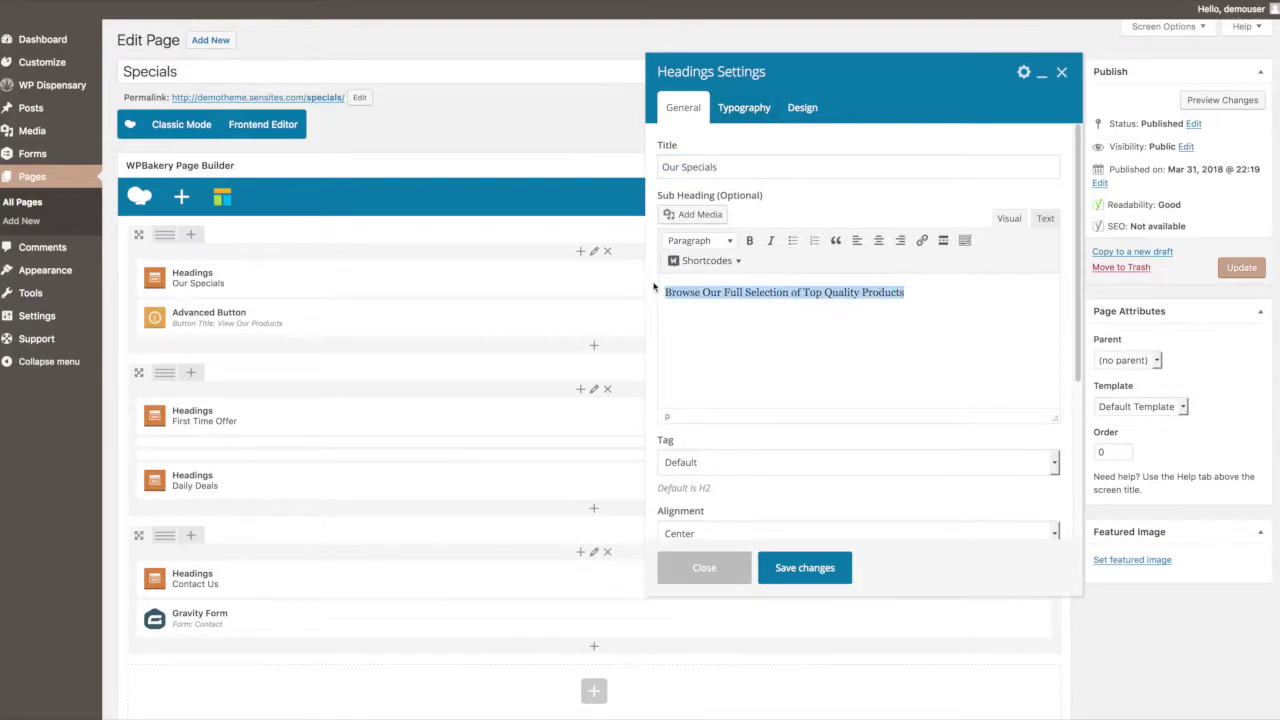
Step: Choose Raleway as the Our Specials heading font, review the subheading typography, and save the heading settings
{"action": "left_click", "coordinate": [744, 108]}
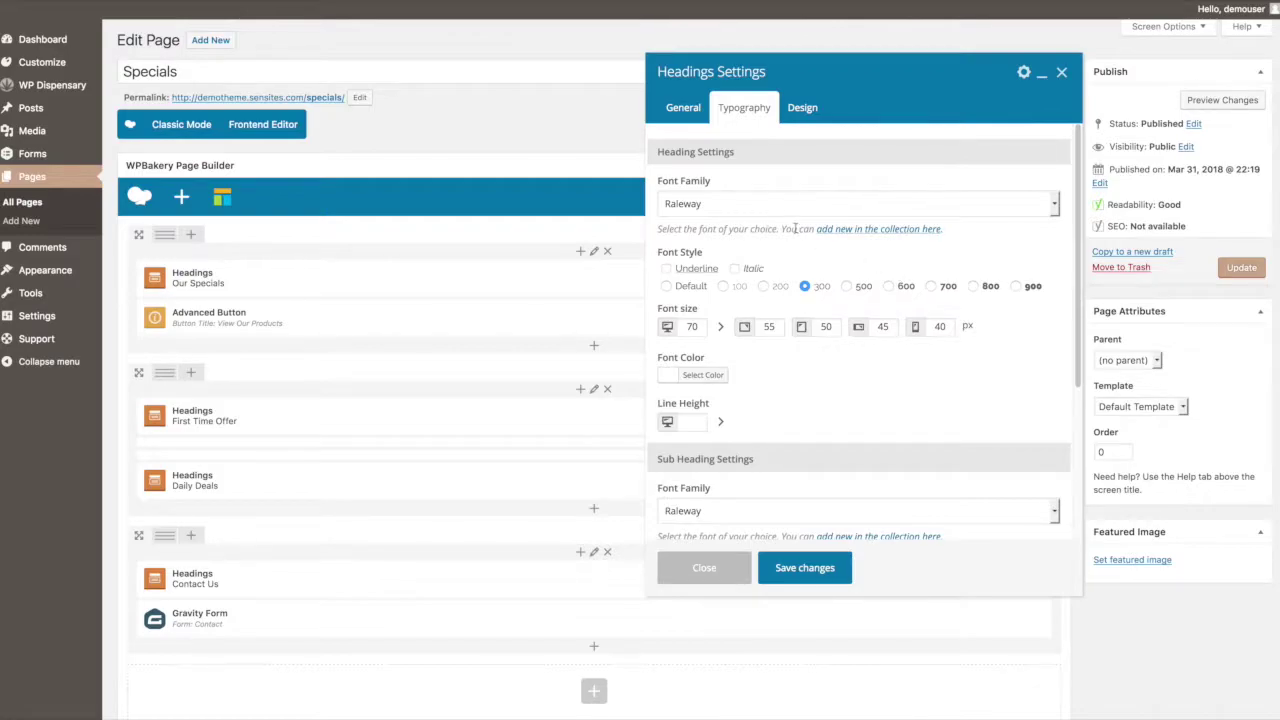
{"action": "left_click", "coordinate": [765, 205]}
{"action": "left_click", "coordinate": [778, 241]}
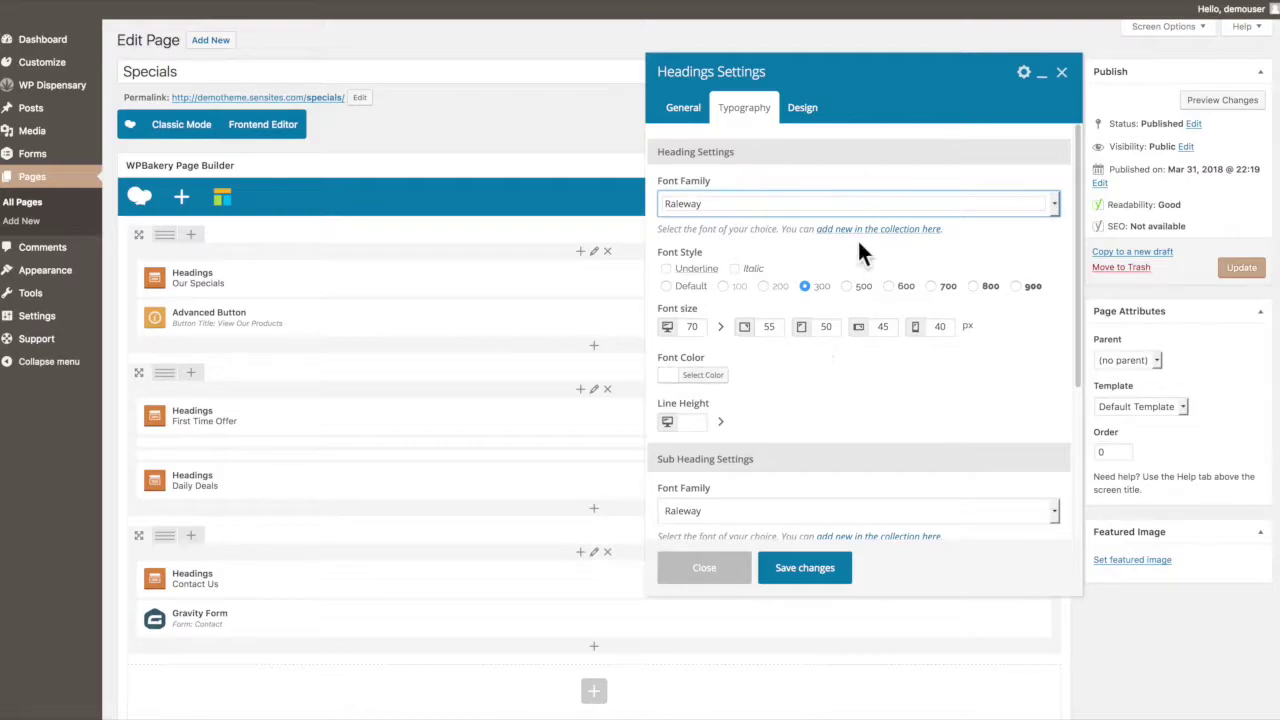
{"action": "scroll", "coordinate": [812, 305], "scroll_direction": "down", "scroll_amount": 3}
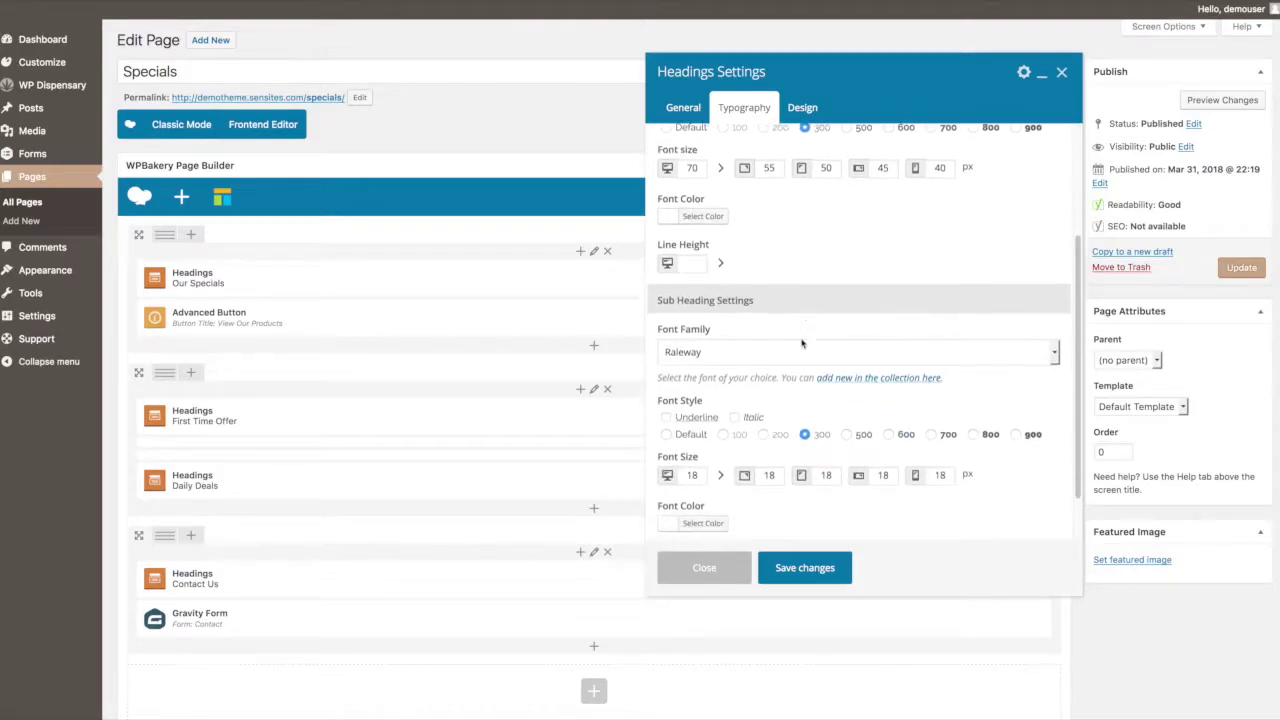
{"action": "scroll", "coordinate": [802, 343], "scroll_direction": "down", "scroll_amount": 1}
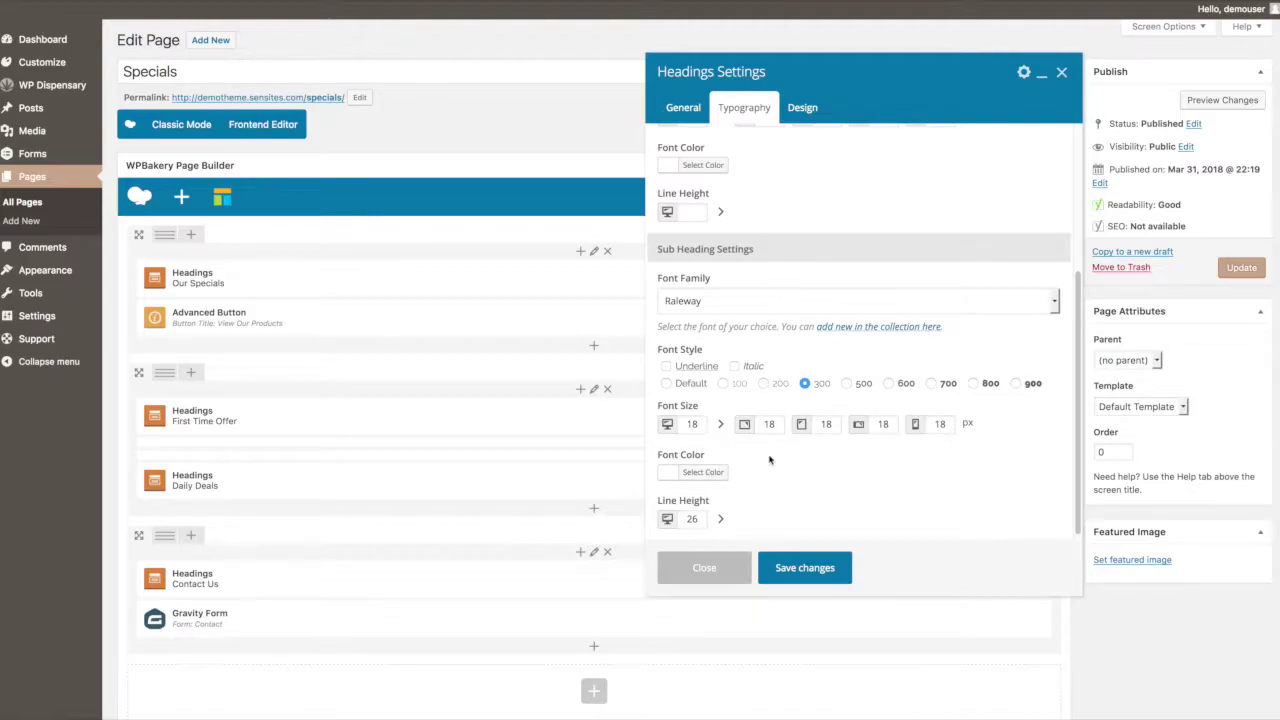
{"action": "left_click", "coordinate": [815, 567]}
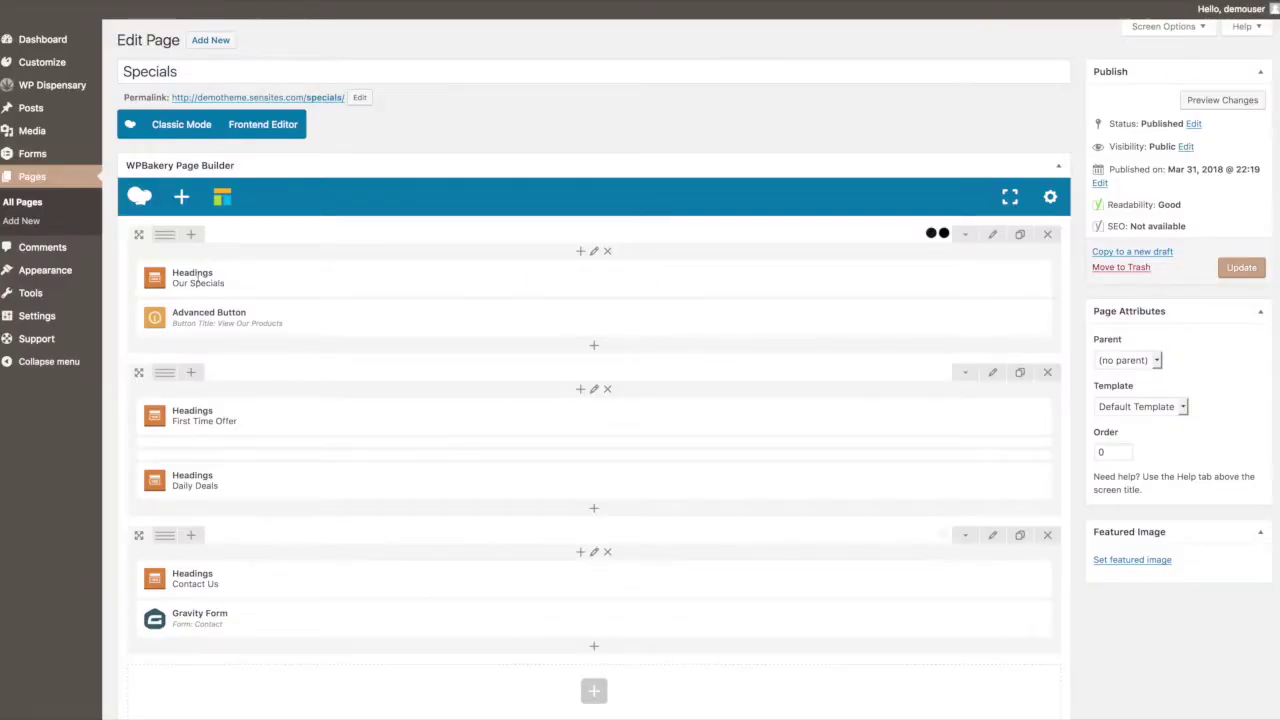
Step: Open the hero button's settings, inspect its title and link destination, and close the link dialog
{"action": "left_click", "coordinate": [618, 318]}
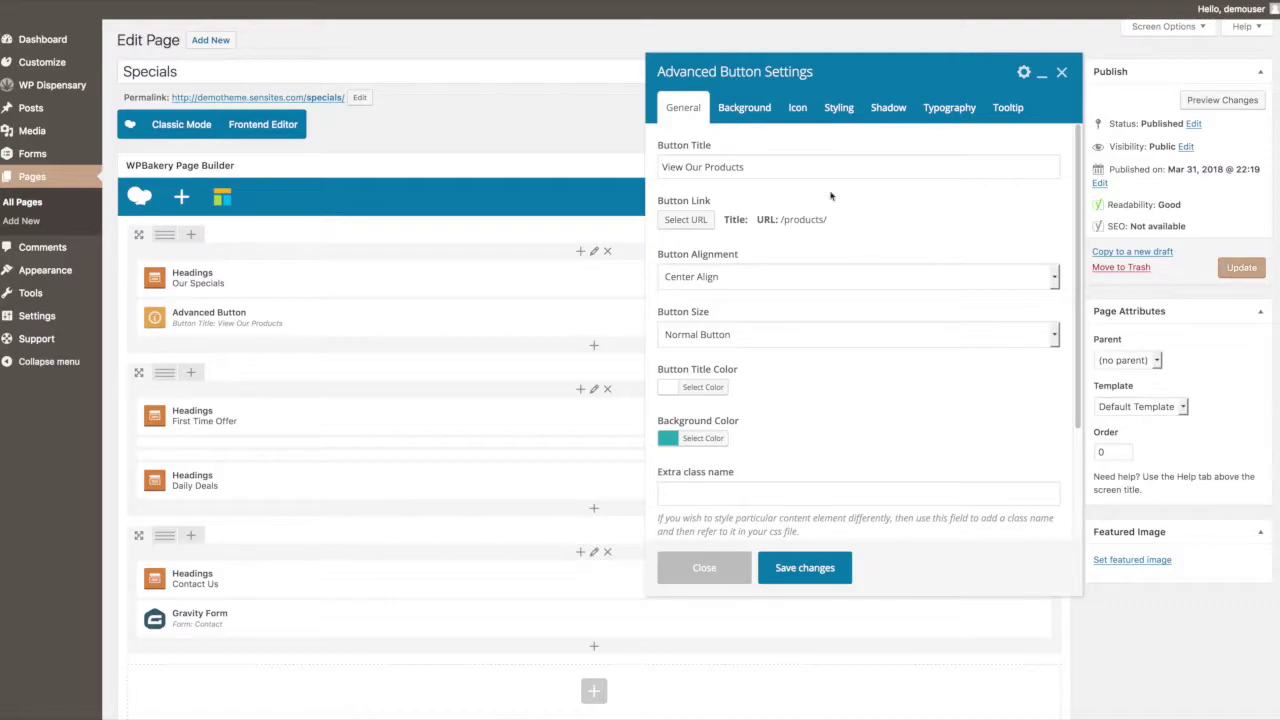
{"action": "triple_click", "coordinate": [784, 167]}
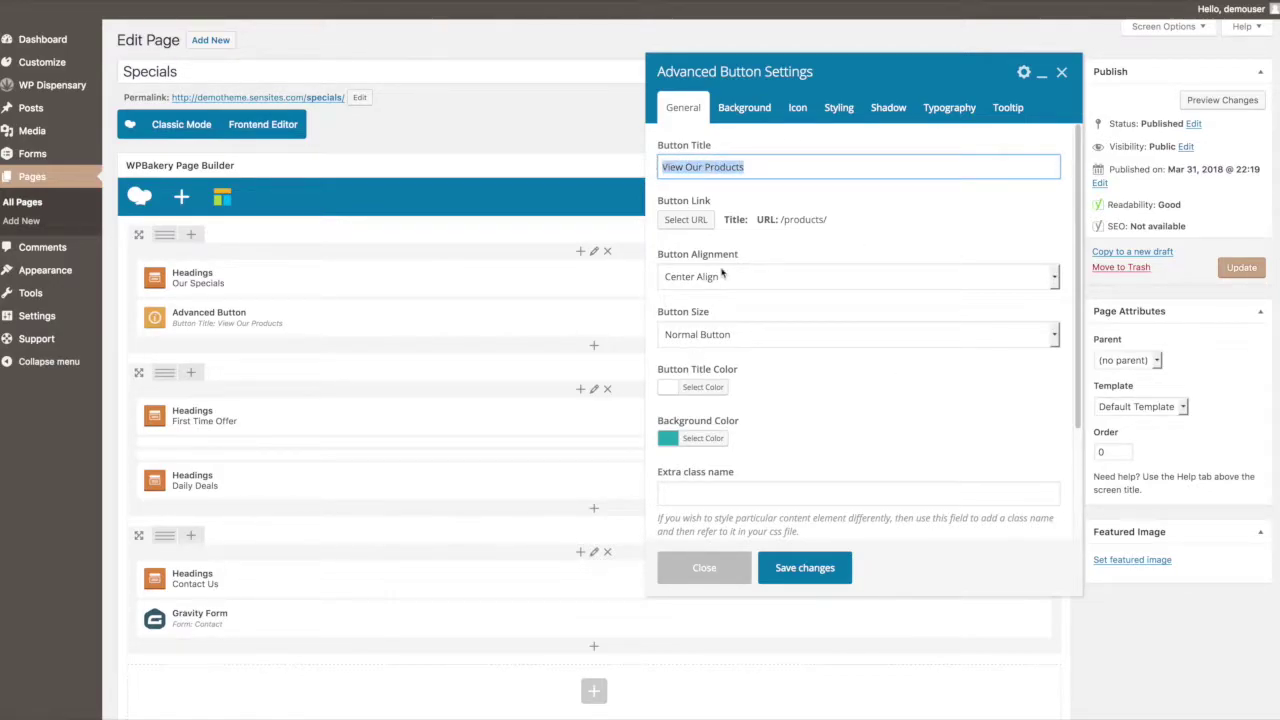
{"action": "left_click", "coordinate": [686, 219]}
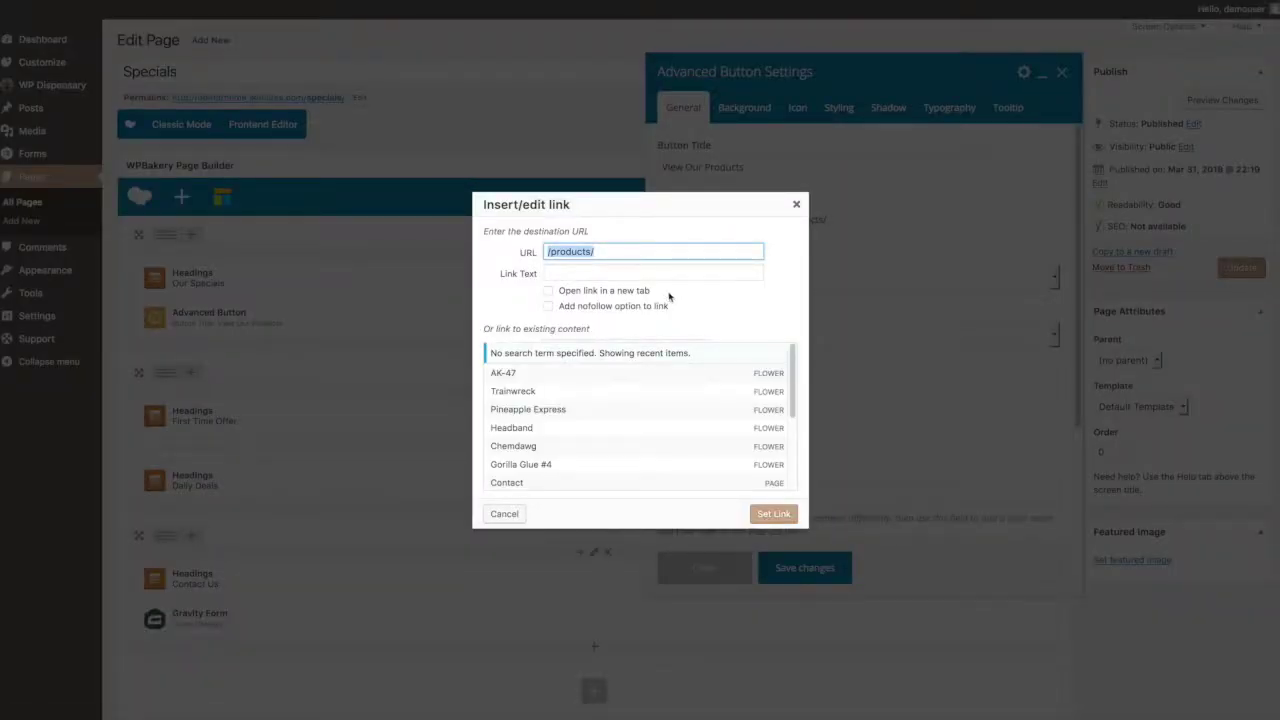
{"action": "left_click", "coordinate": [796, 205]}
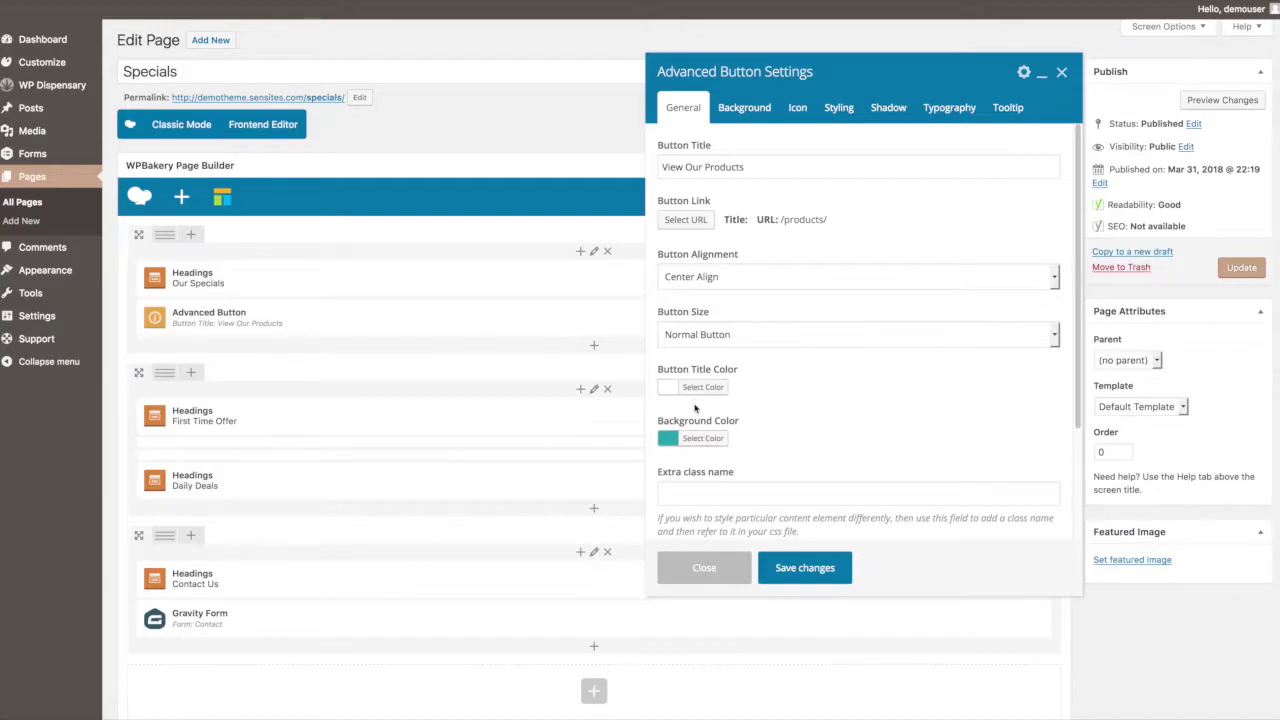
Step: Review the hero button's background settings and its hover background effect options, keeping Fade Background
{"action": "left_click", "coordinate": [741, 108]}
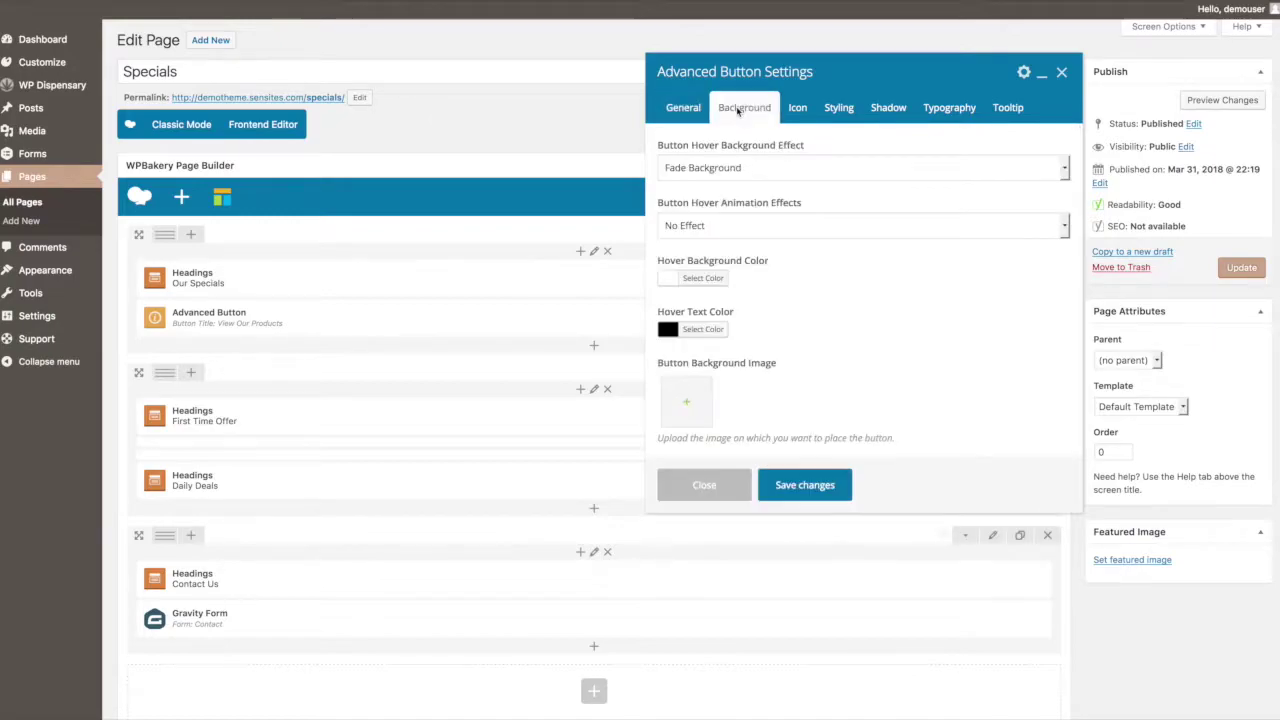
{"action": "left_click", "coordinate": [762, 168]}
{"action": "left_click", "coordinate": [917, 321]}
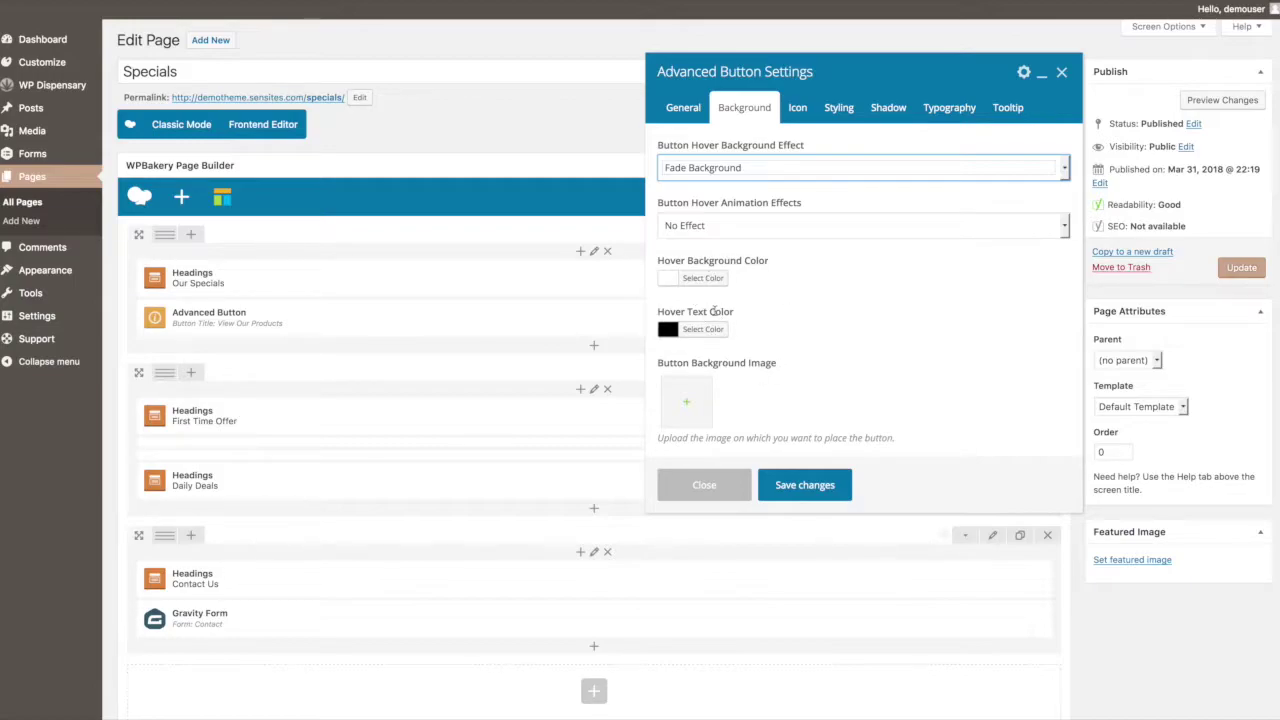
Step: Review the hero button's icon, border styling, shadow and typography settings, and close them without saving
{"action": "left_click", "coordinate": [799, 112]}
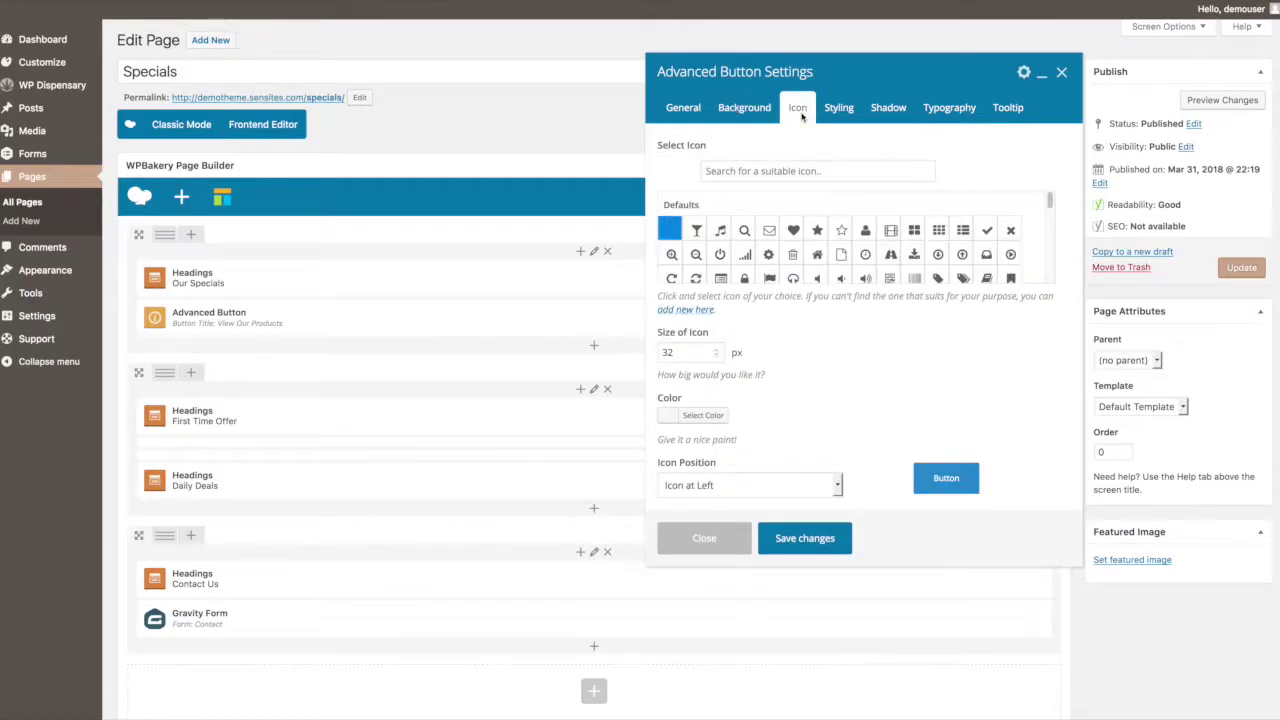
{"action": "left_click", "coordinate": [837, 110]}
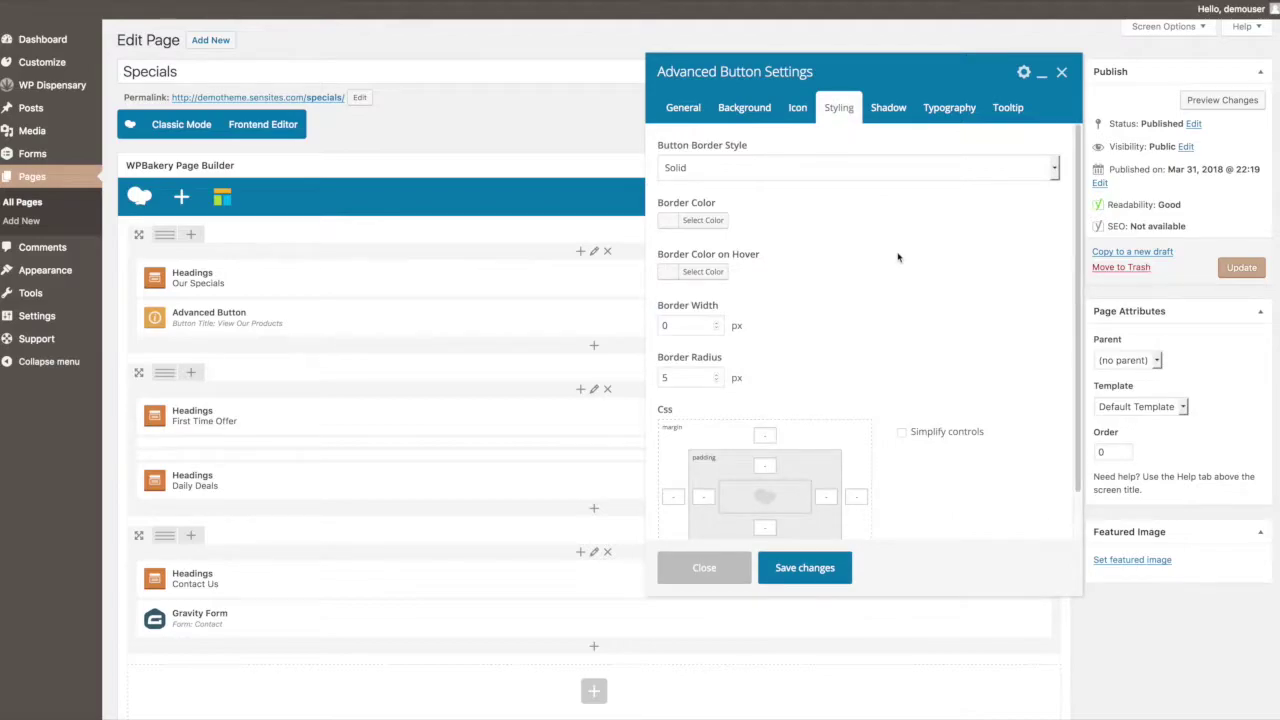
{"action": "left_click", "coordinate": [888, 110]}
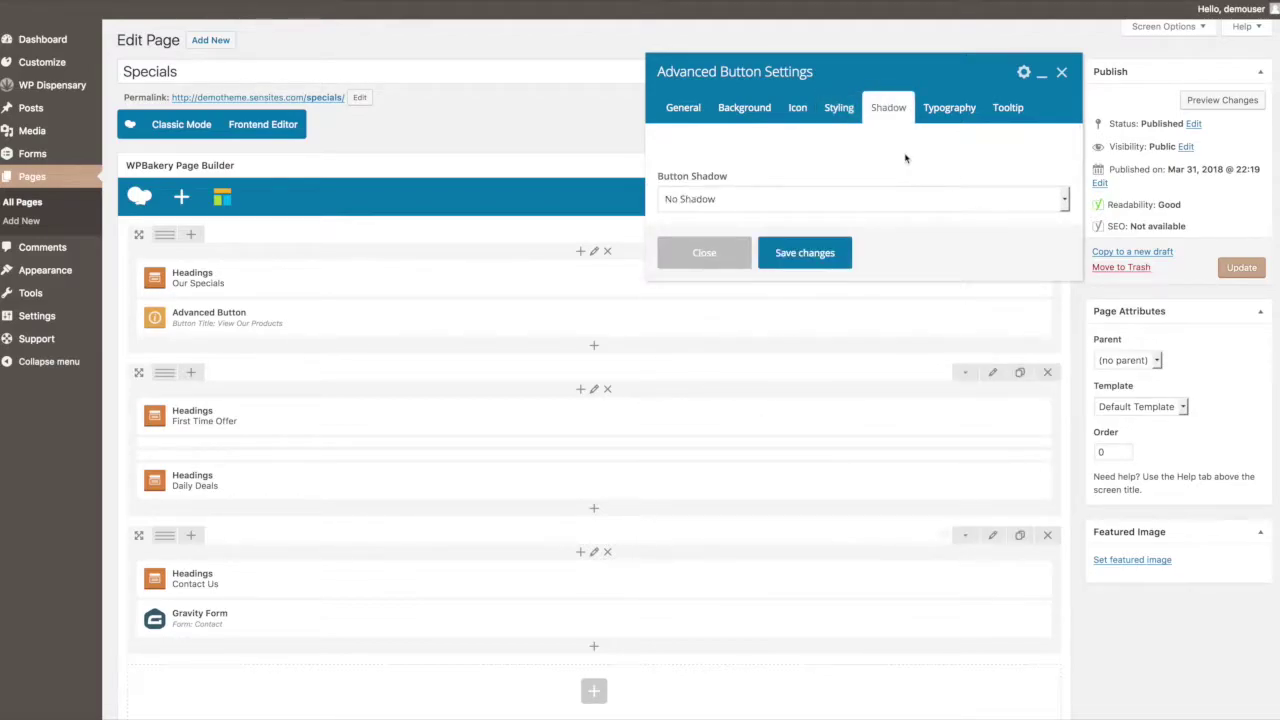
{"action": "left_click", "coordinate": [947, 118]}
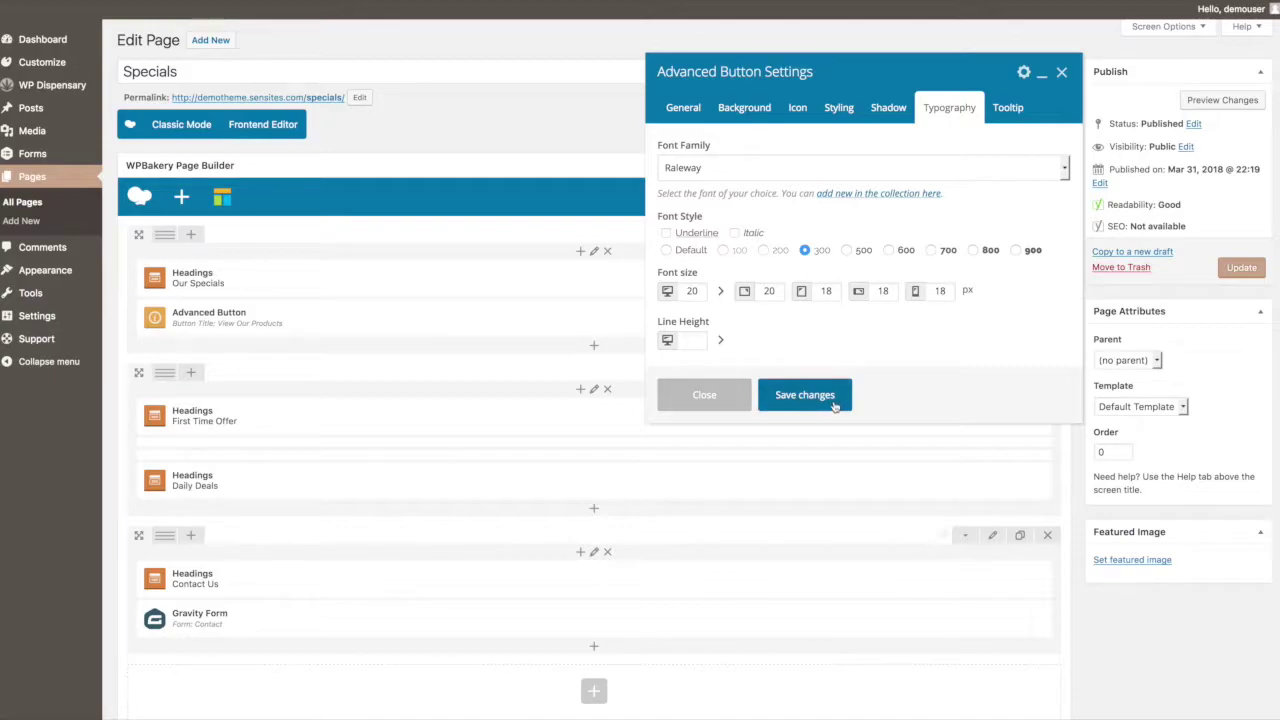
{"action": "left_click", "coordinate": [724, 398]}
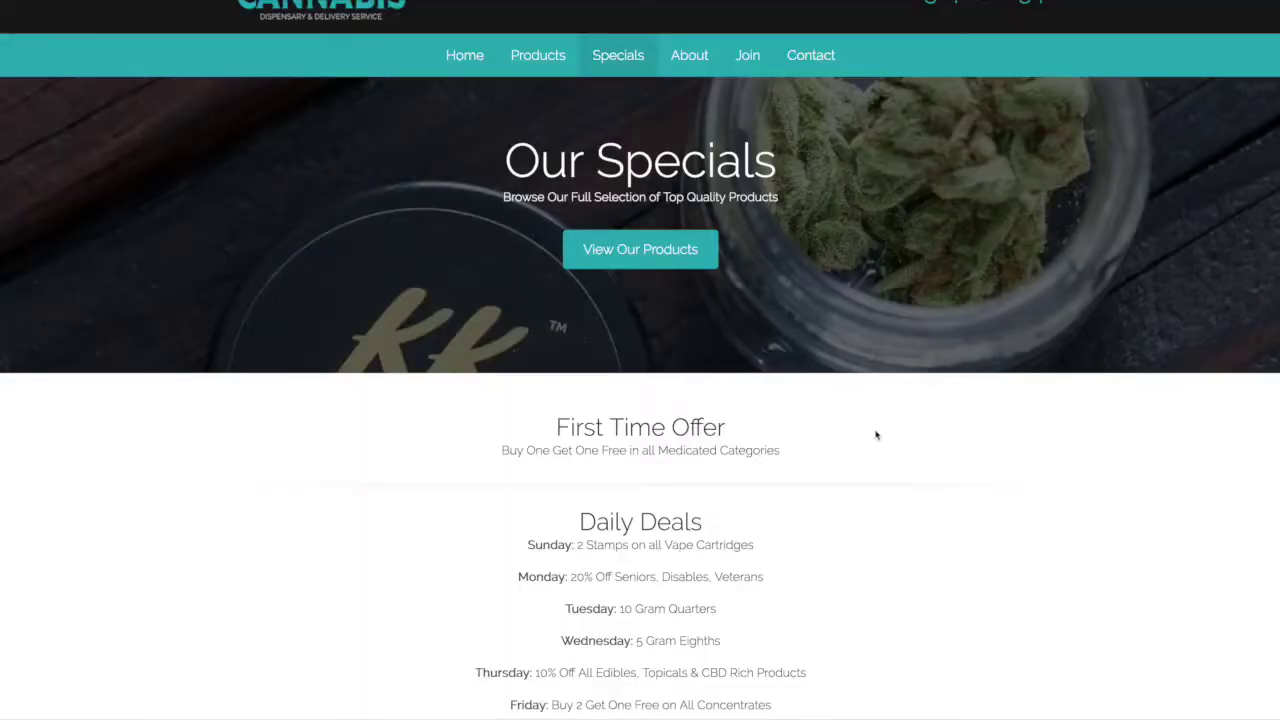
Step: Examine the First Time Offer heading's title, subheading text and typography in its settings, and close them without saving
{"action": "scroll", "coordinate": [876, 436], "scroll_direction": "down", "scroll_amount": 3}
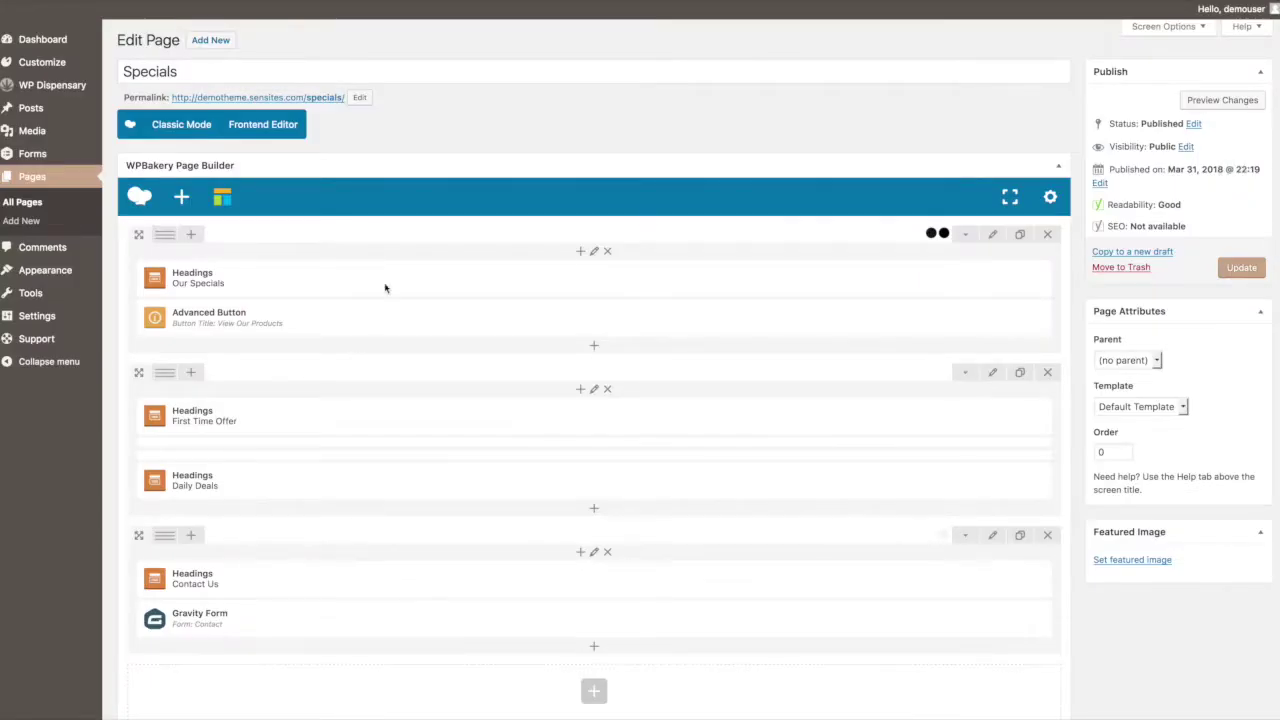
{"action": "mouse_move", "coordinate": [606, 419]}
{"action": "left_click", "coordinate": [606, 418]}
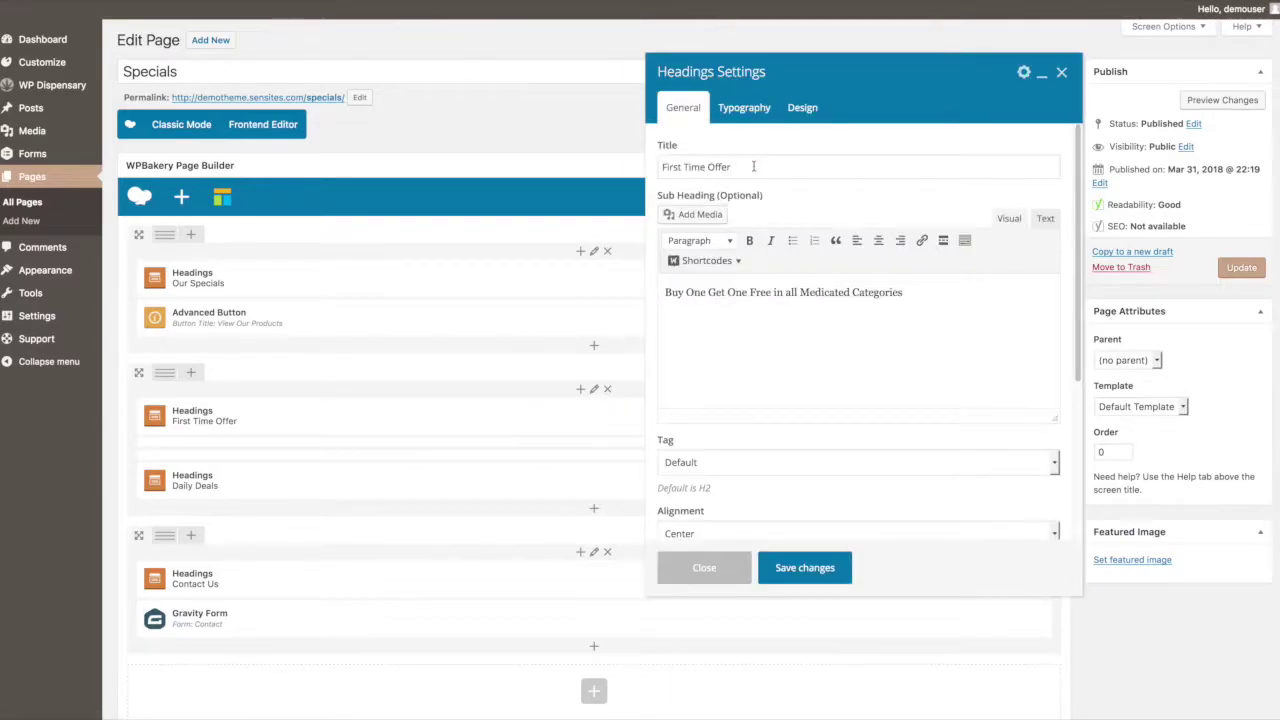
{"action": "left_click_drag", "start_coordinate": [752, 166], "coordinate": [637, 160]}
{"action": "left_click_drag", "start_coordinate": [922, 287], "coordinate": [655, 292]}
{"action": "left_click", "coordinate": [744, 108]}
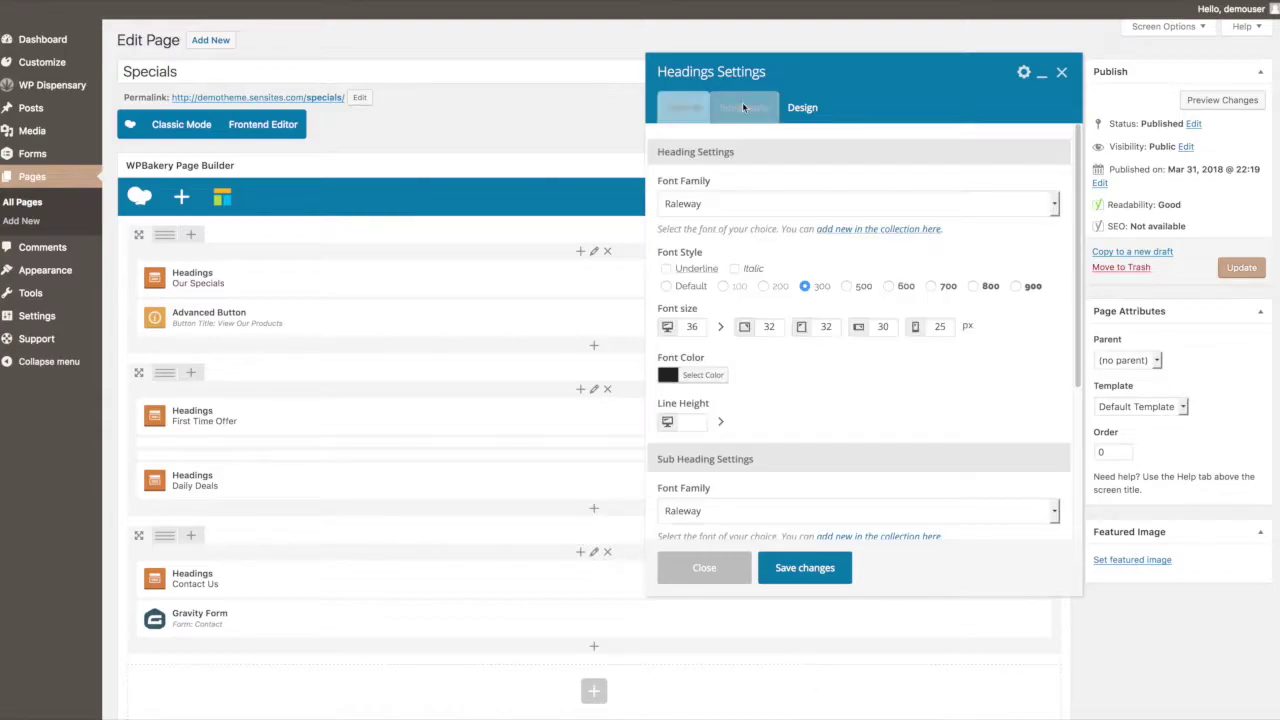
{"action": "left_click", "coordinate": [705, 568]}
Step: Start deleting the First Time Offer heading and cancel the deletion
{"action": "mouse_move", "coordinate": [683, 414]}
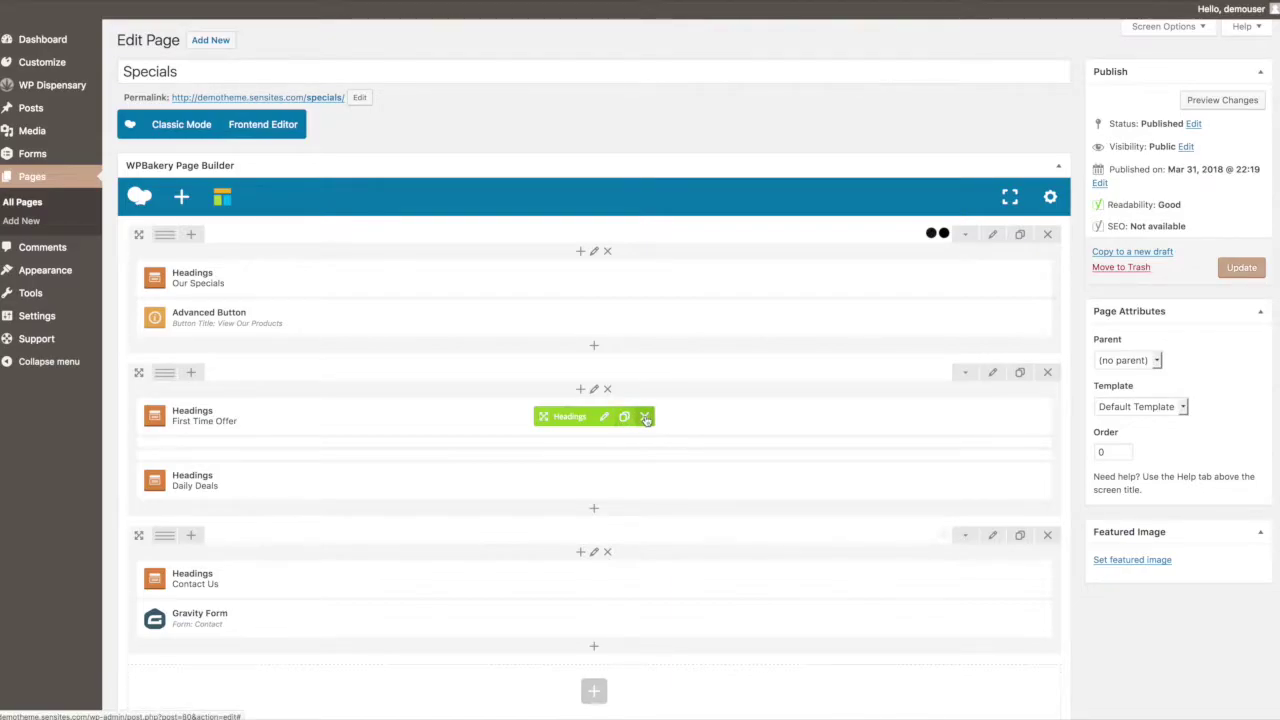
{"action": "left_click", "coordinate": [645, 417]}
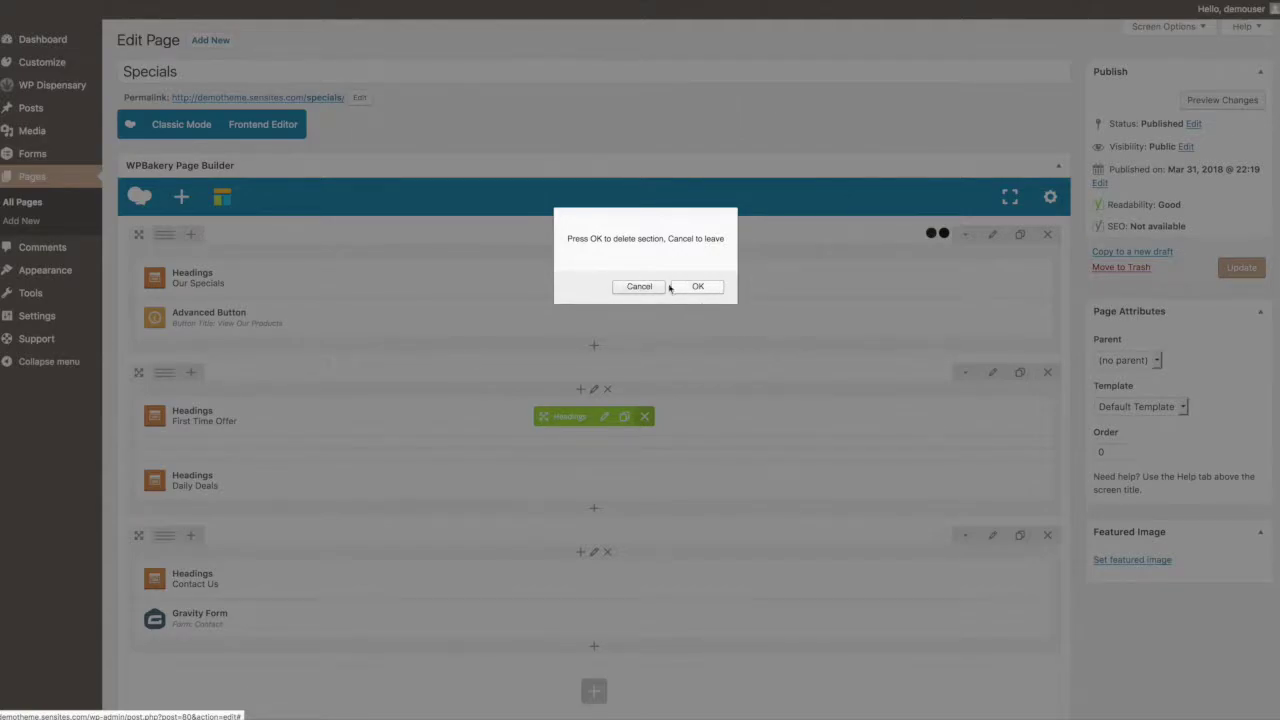
{"action": "left_click", "coordinate": [641, 289]}
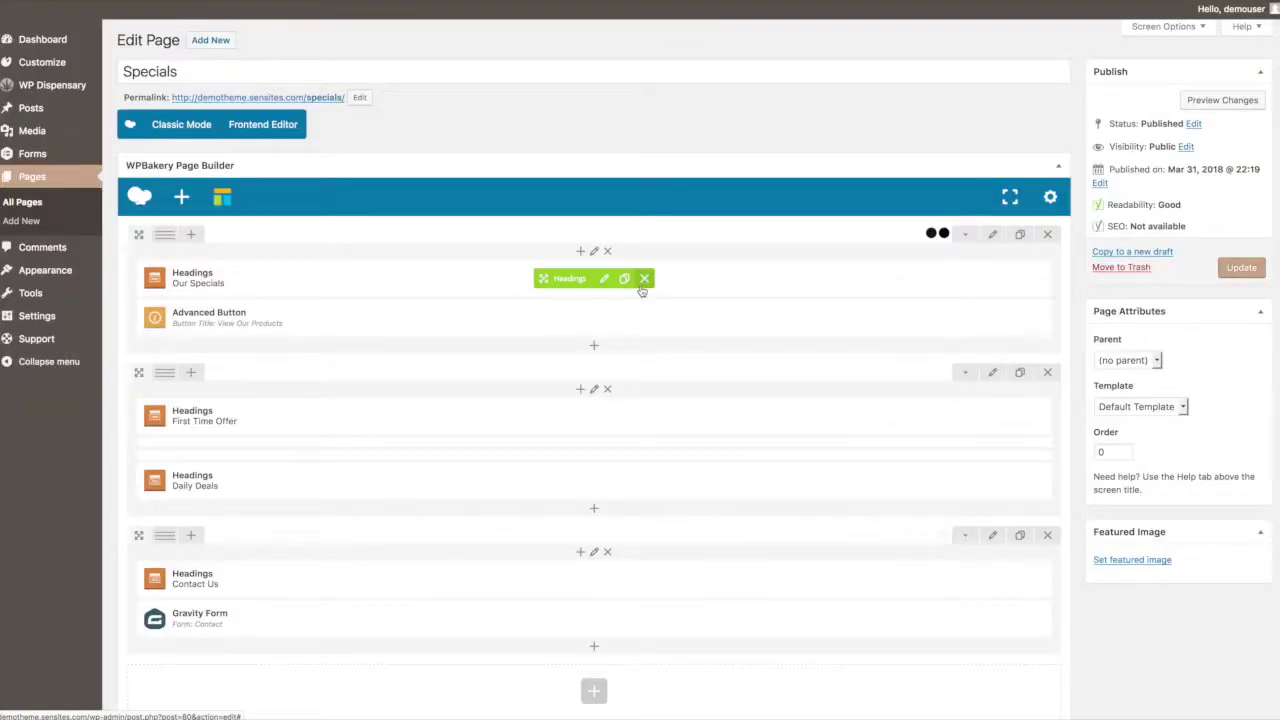
Step: Open the Daily Deals heading's settings and inspect its title and the full list of weekday deals in the subheading
{"action": "scroll", "coordinate": [590, 490], "scroll_direction": "down", "scroll_amount": 1}
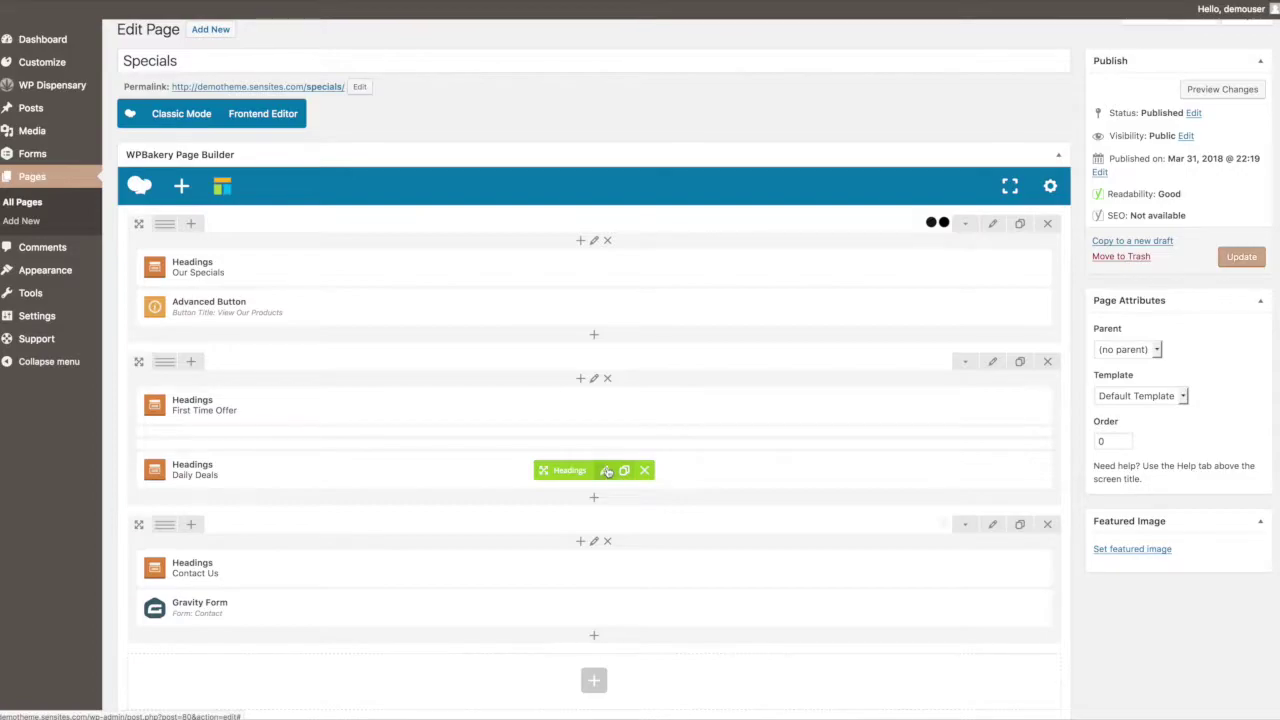
{"action": "left_click", "coordinate": [606, 471]}
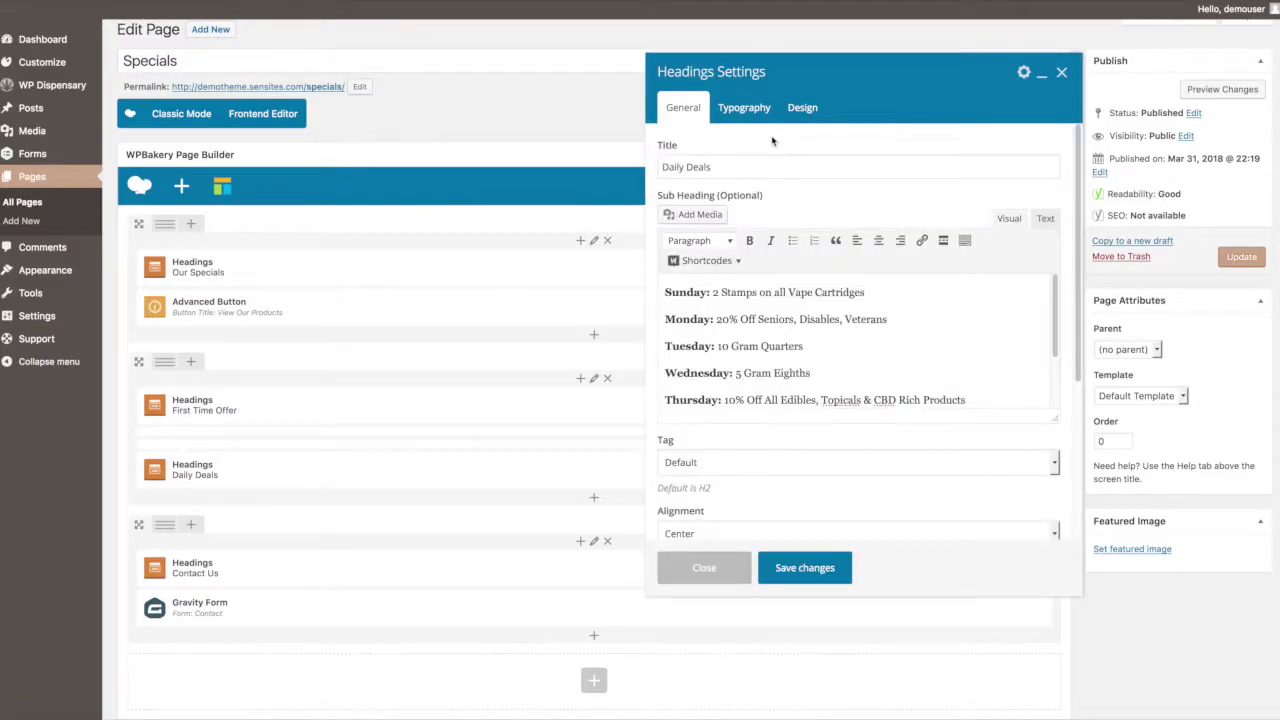
{"action": "triple_click", "coordinate": [737, 163]}
{"action": "scroll", "coordinate": [825, 320], "scroll_direction": "down", "scroll_amount": 2}
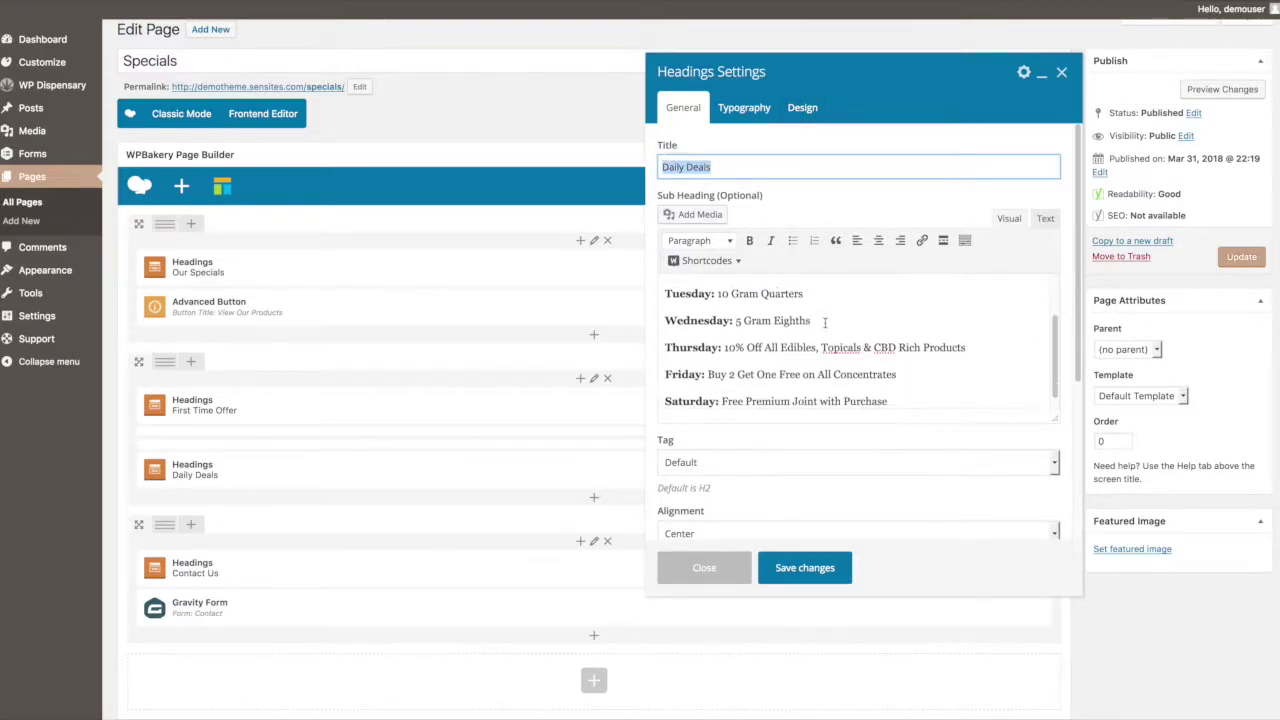
{"action": "scroll", "coordinate": [825, 320], "scroll_direction": "up", "scroll_amount": 2}
{"action": "left_click_drag", "start_coordinate": [1052, 419], "coordinate": [1052, 516]}
Step: Review the heading and subheading typography of the Daily Deals heading, and close its settings without saving
{"action": "left_click", "coordinate": [742, 108]}
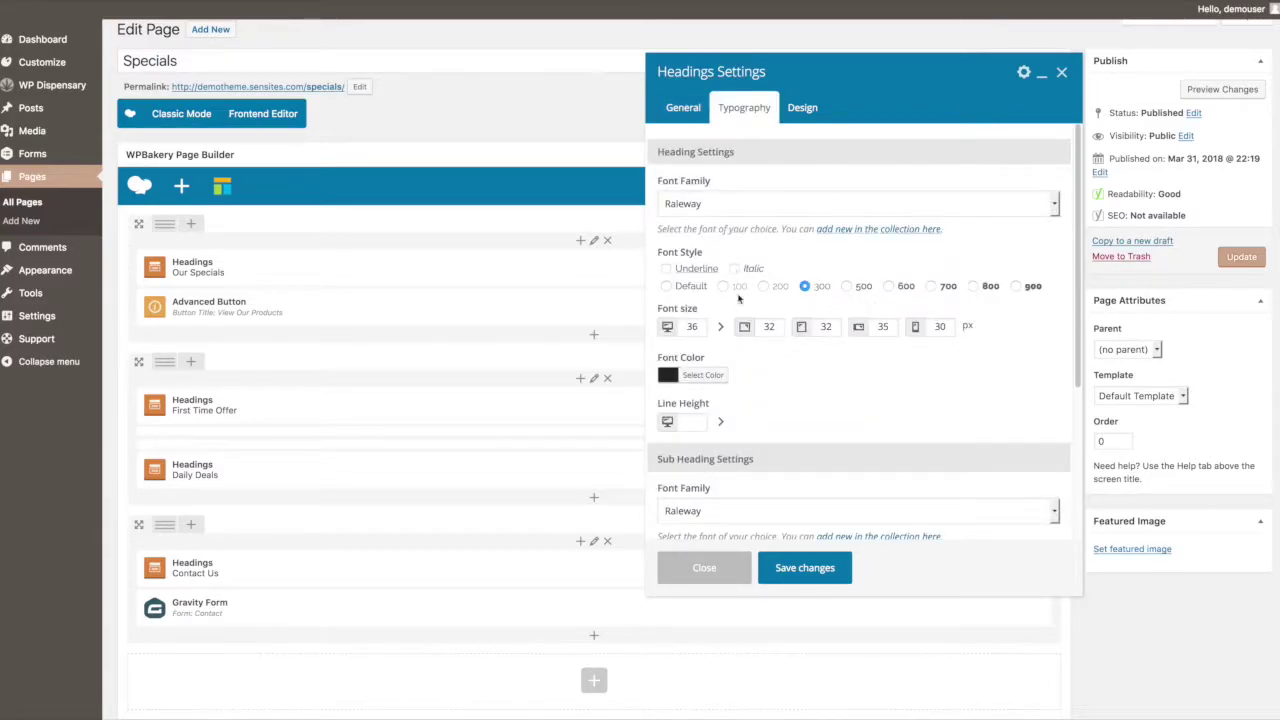
{"action": "scroll", "coordinate": [745, 290], "scroll_direction": "down", "scroll_amount": 3}
{"action": "scroll", "coordinate": [760, 240], "scroll_direction": "up", "scroll_amount": 3}
{"action": "scroll", "coordinate": [800, 330], "scroll_direction": "down", "scroll_amount": 2}
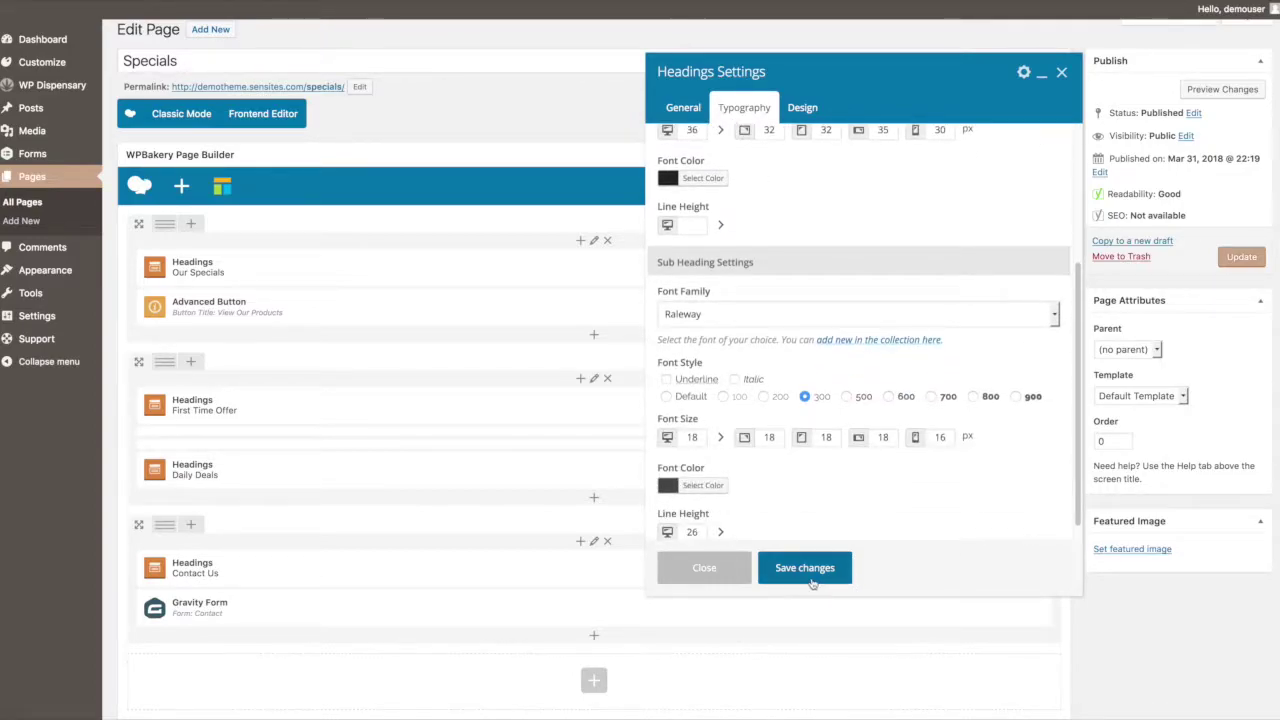
{"action": "left_click", "coordinate": [730, 567]}
Step: Inspect the design options of the Contact Us row, including its background color and image, and close the row settings
{"action": "scroll", "coordinate": [727, 566], "scroll_direction": "down", "scroll_amount": 1}
{"action": "scroll", "coordinate": [727, 566], "scroll_direction": "down", "scroll_amount": 2}
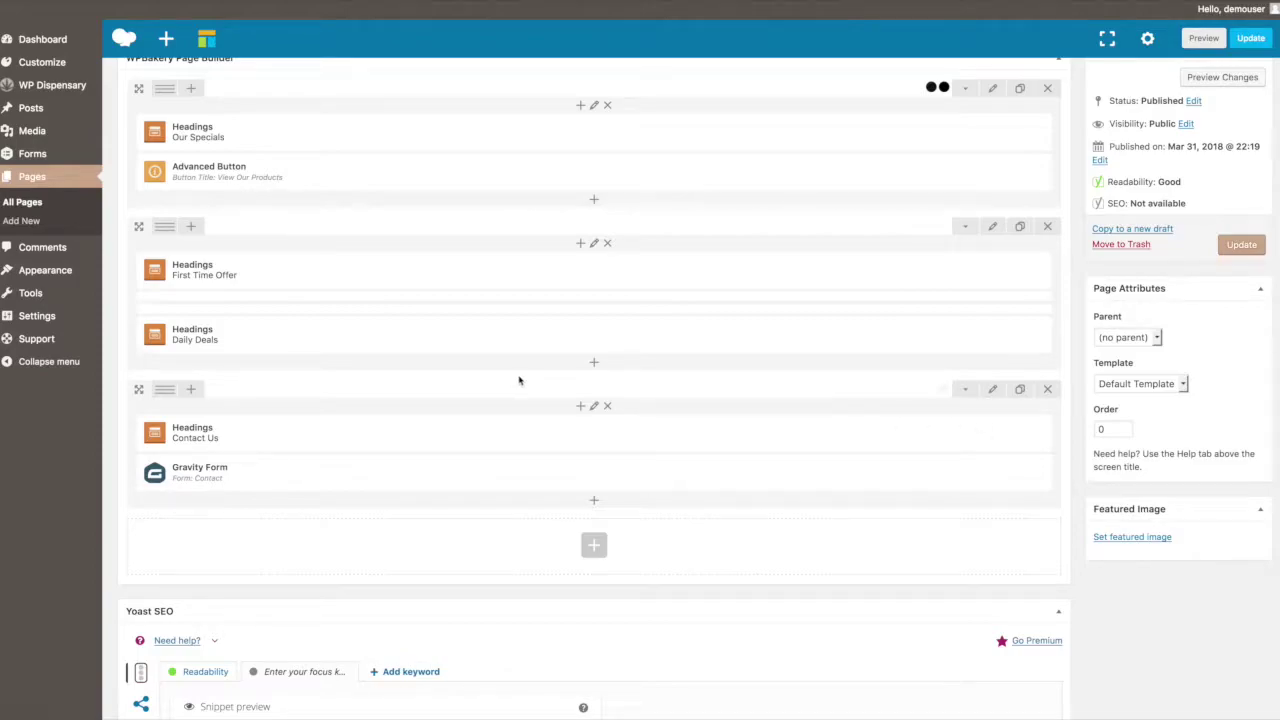
{"action": "left_click", "coordinate": [992, 389]}
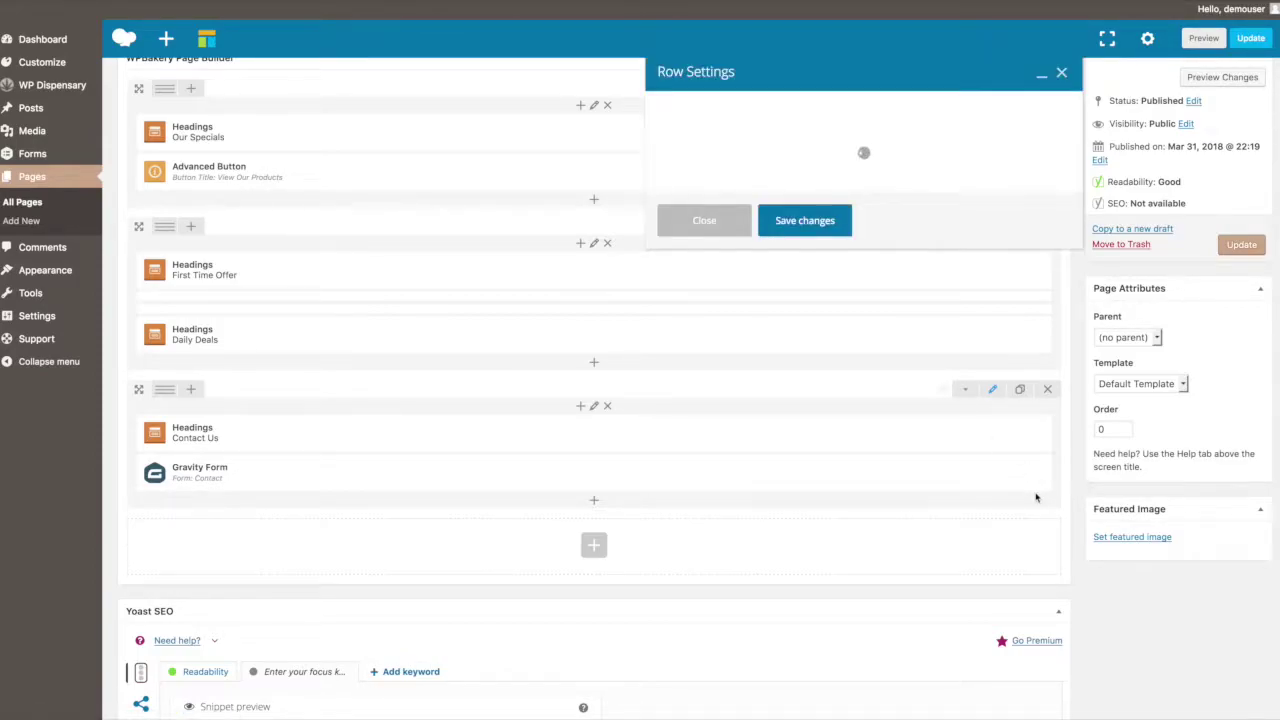
{"action": "left_click", "coordinate": [752, 110]}
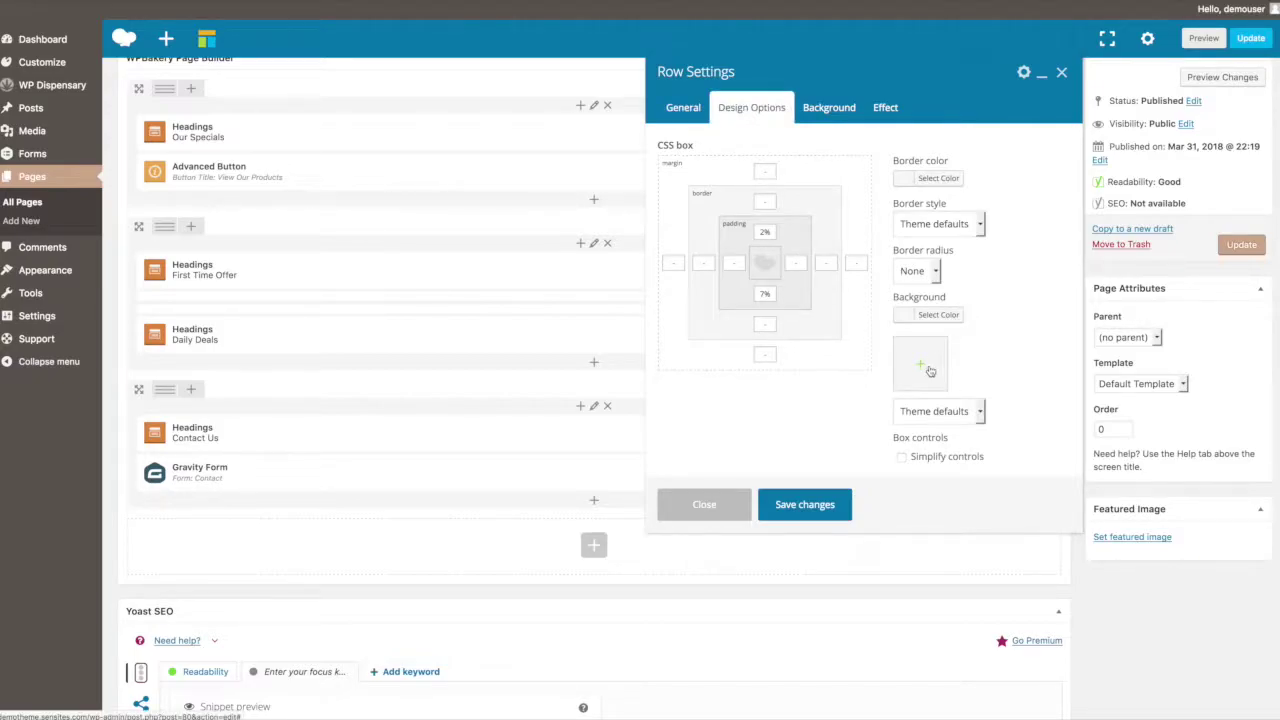
{"action": "left_click", "coordinate": [1062, 72]}
Step: View the title and subheading text in the Contact Us heading's settings, and close them without saving
{"action": "mouse_move", "coordinate": [484, 428]}
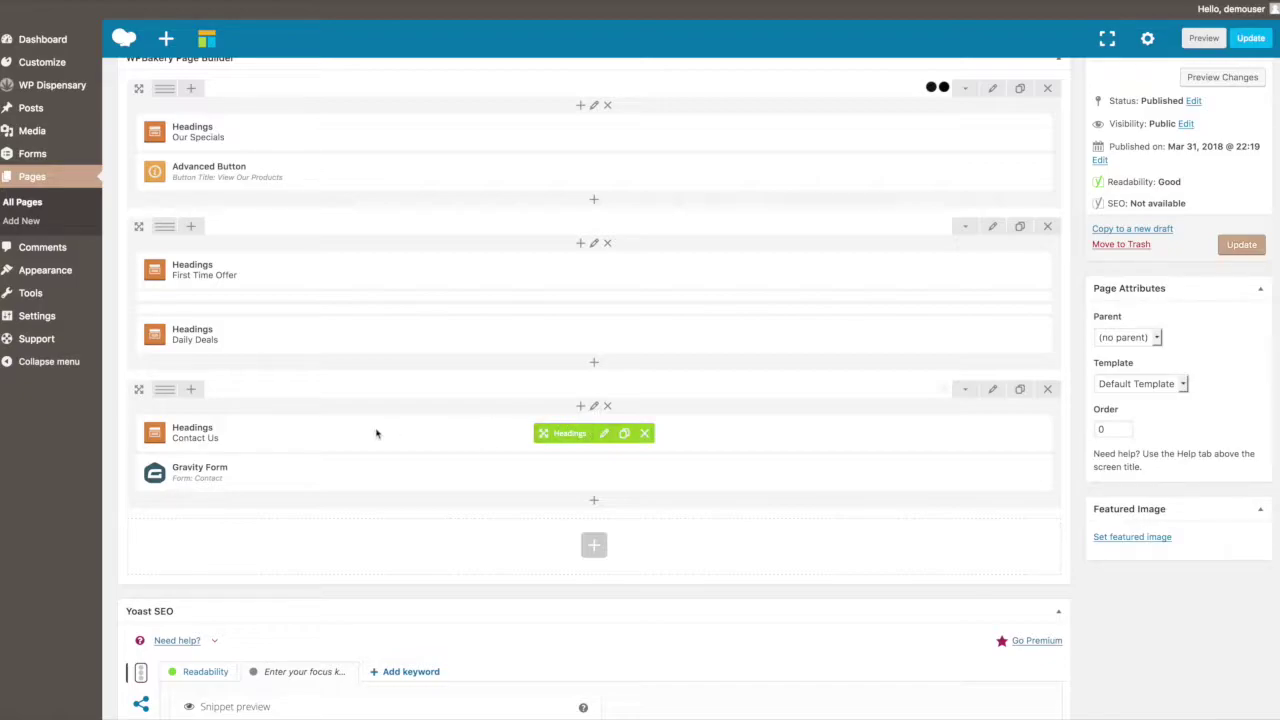
{"action": "left_click", "coordinate": [604, 433]}
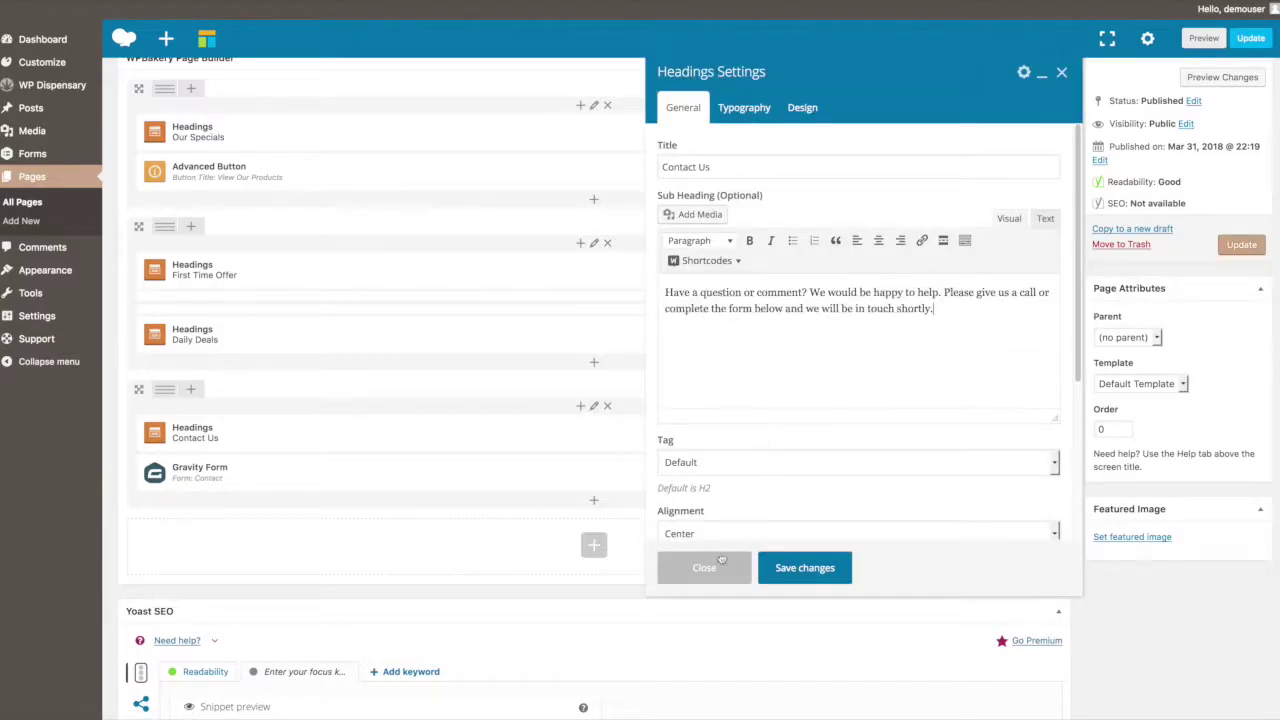
{"action": "left_click", "coordinate": [718, 568]}
Step: Review the available forms in the Gravity Form element's settings, keep Contact selected, and close the settings
{"action": "mouse_move", "coordinate": [400, 487]}
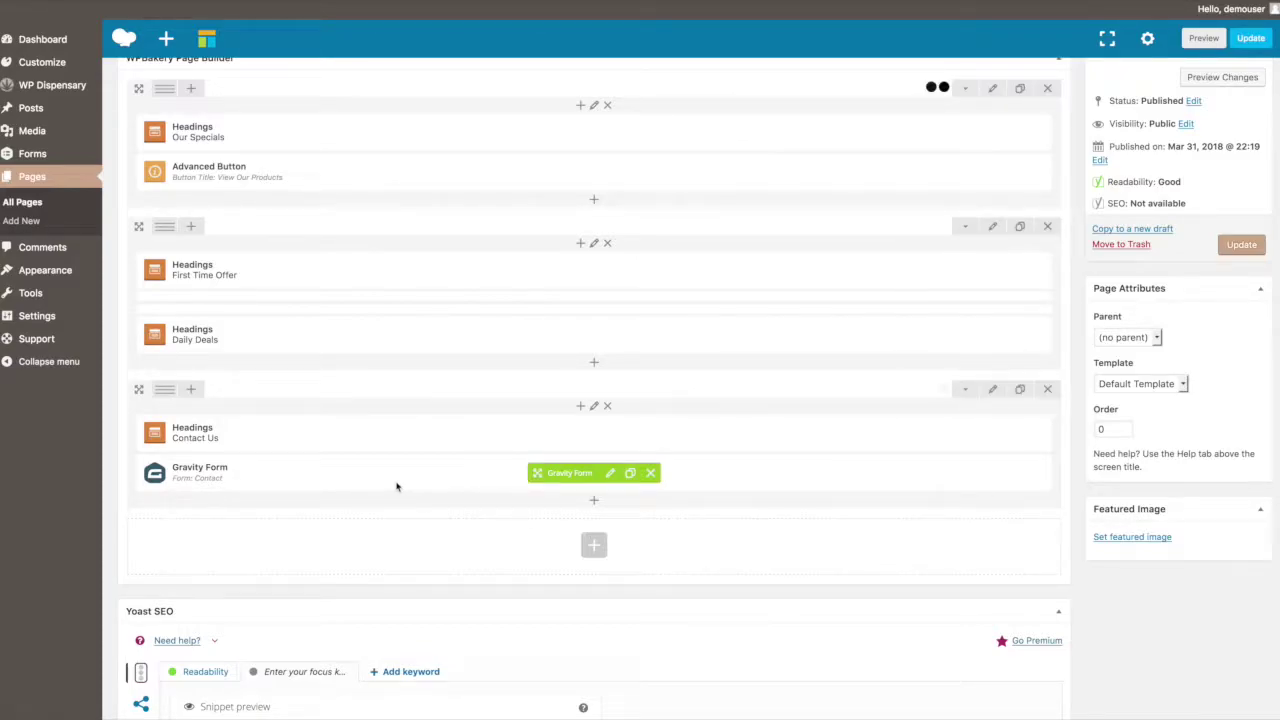
{"action": "left_click", "coordinate": [610, 476]}
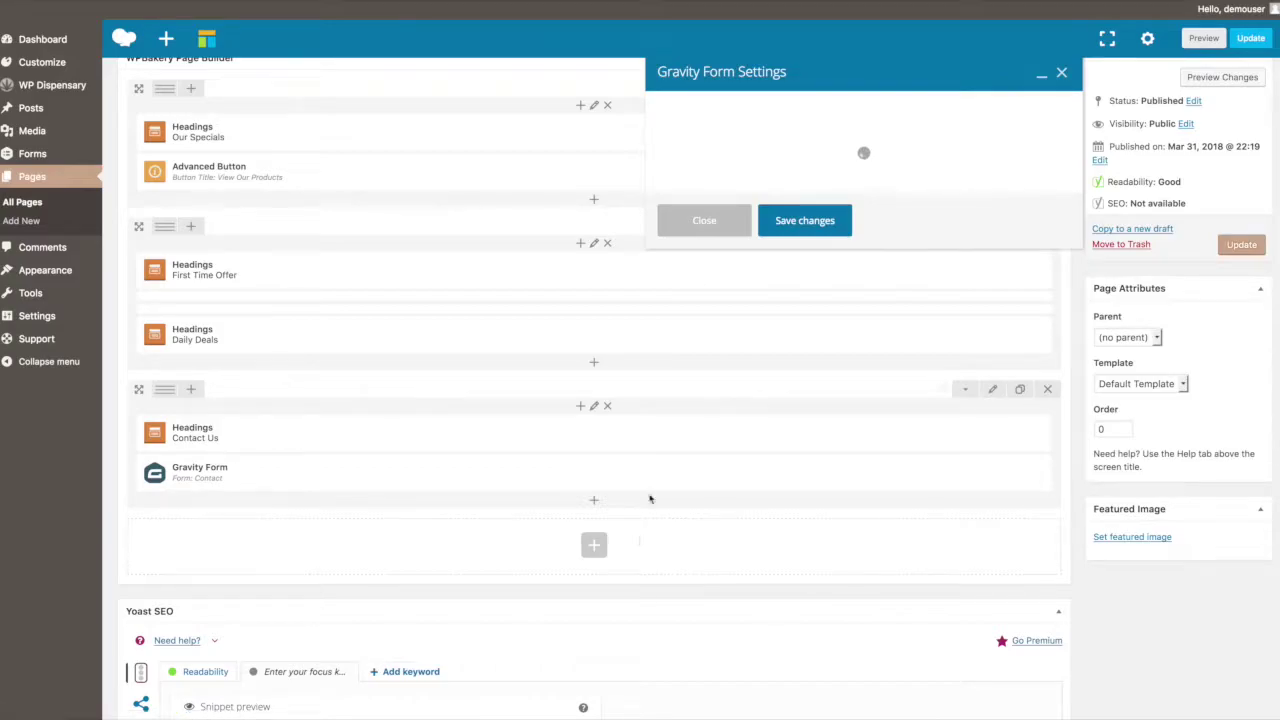
{"action": "left_click", "coordinate": [735, 132]}
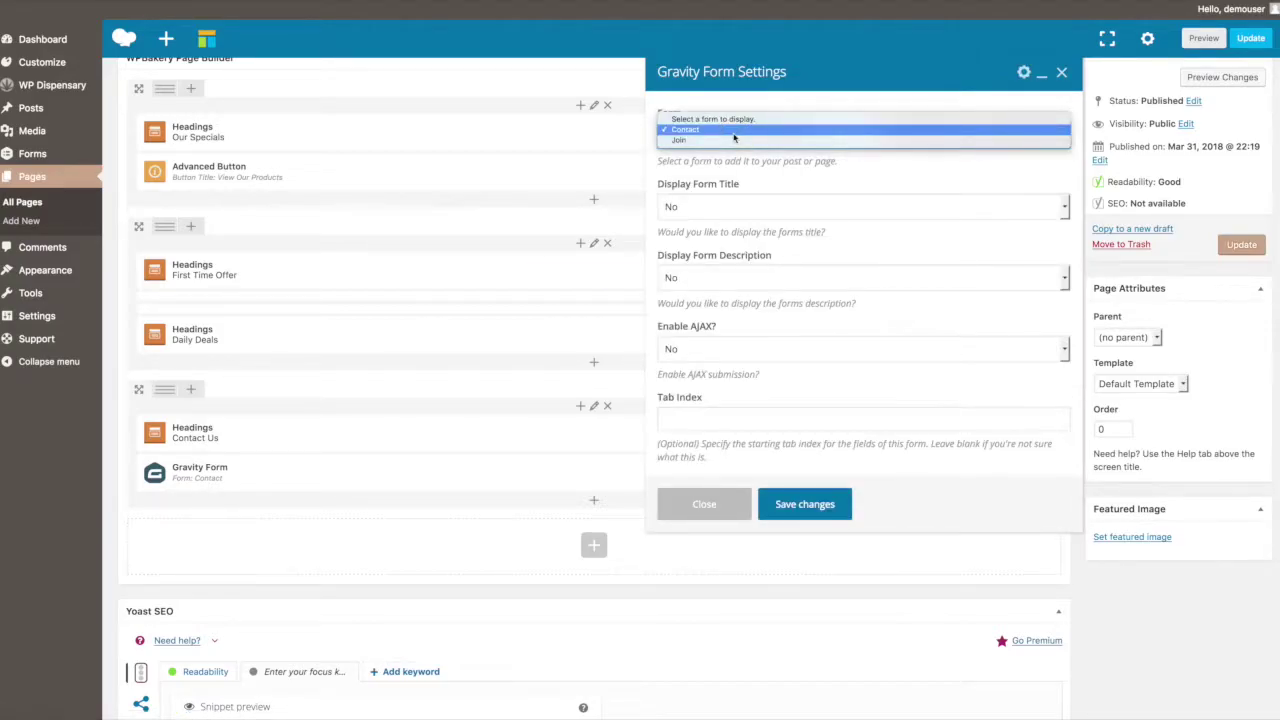
{"action": "left_click", "coordinate": [711, 502]}
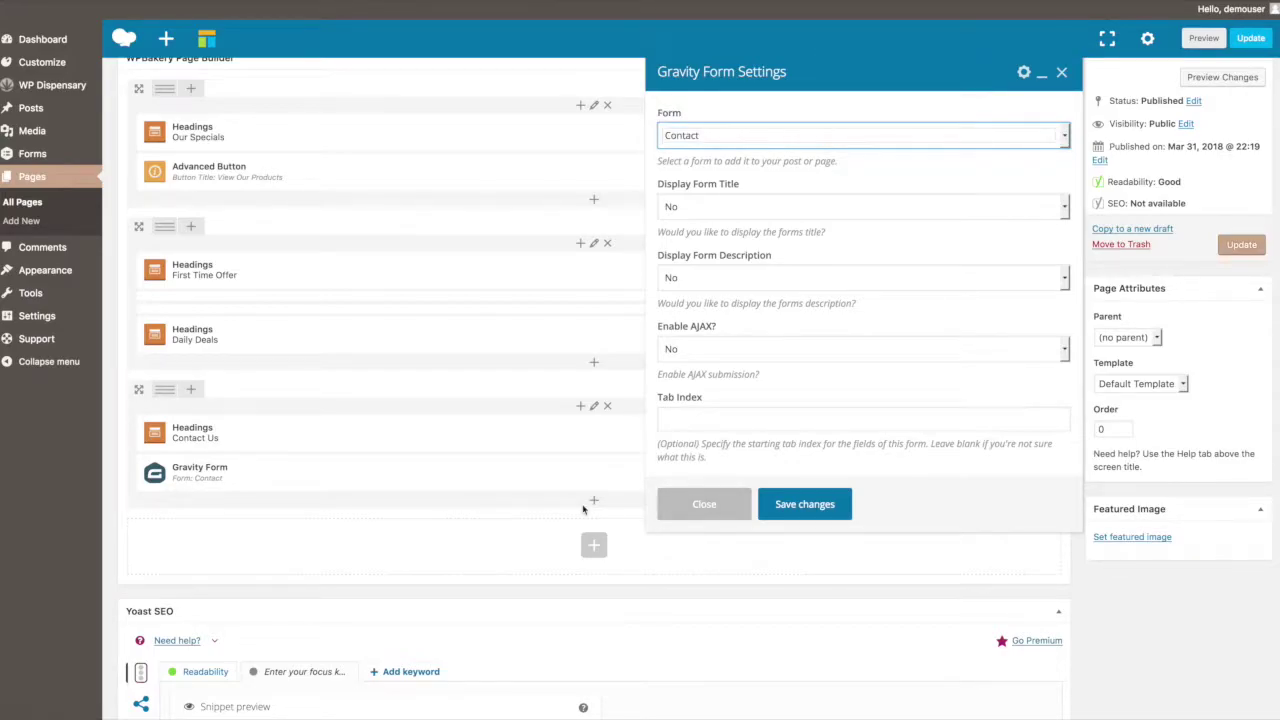
{"action": "left_click", "coordinate": [698, 507]}
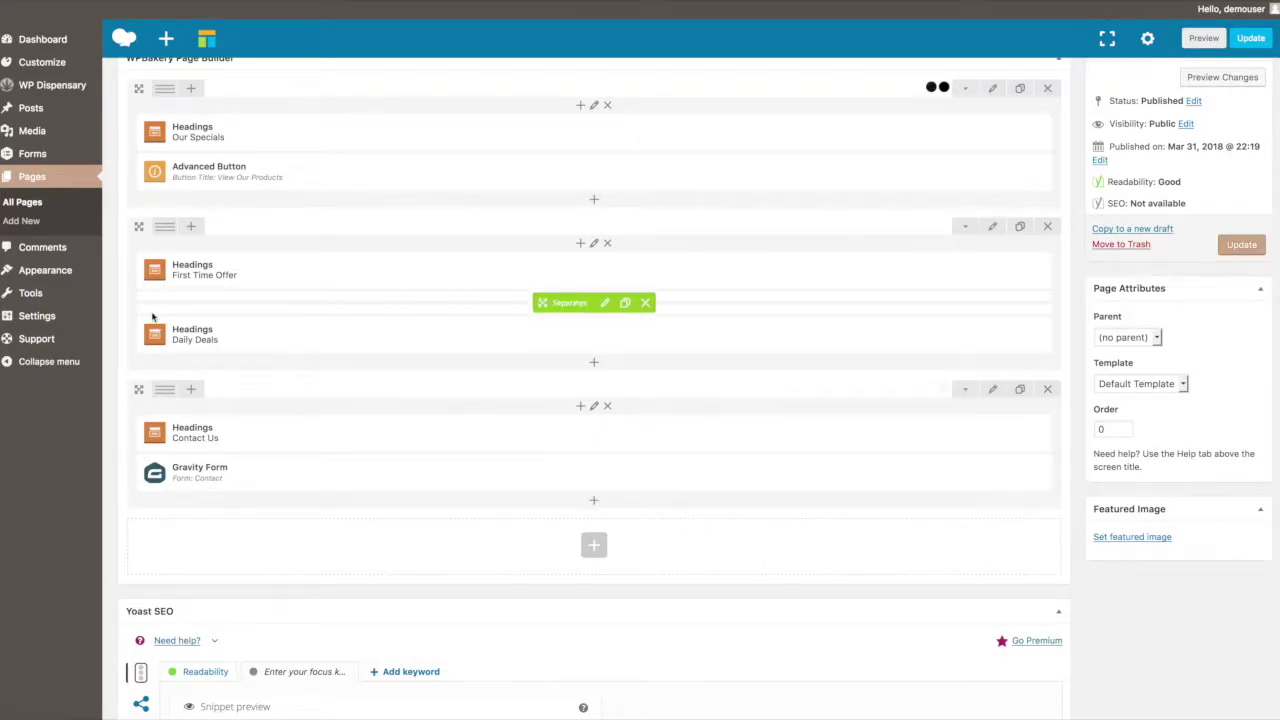
{"action": "mouse_move", "coordinate": [35, 155]}
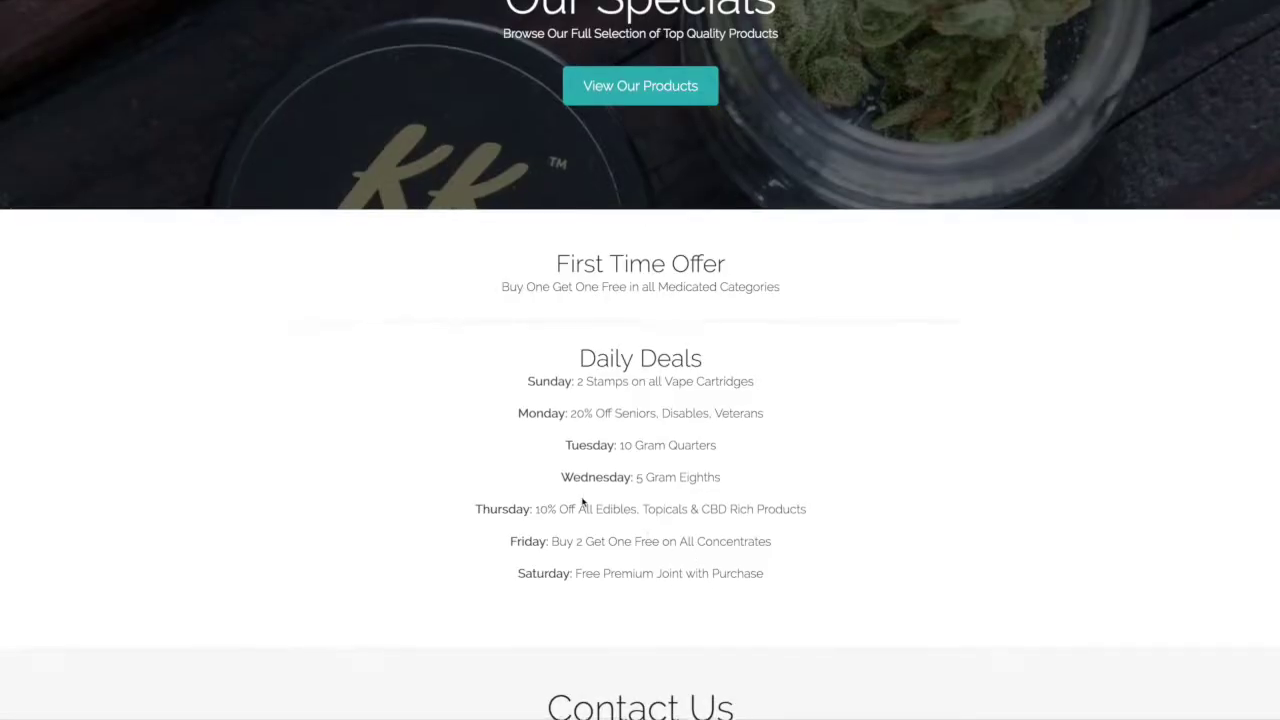
Step: Add an empty row below the Contact Us row
{"action": "scroll", "coordinate": [583, 503], "scroll_direction": "down", "scroll_amount": 5}
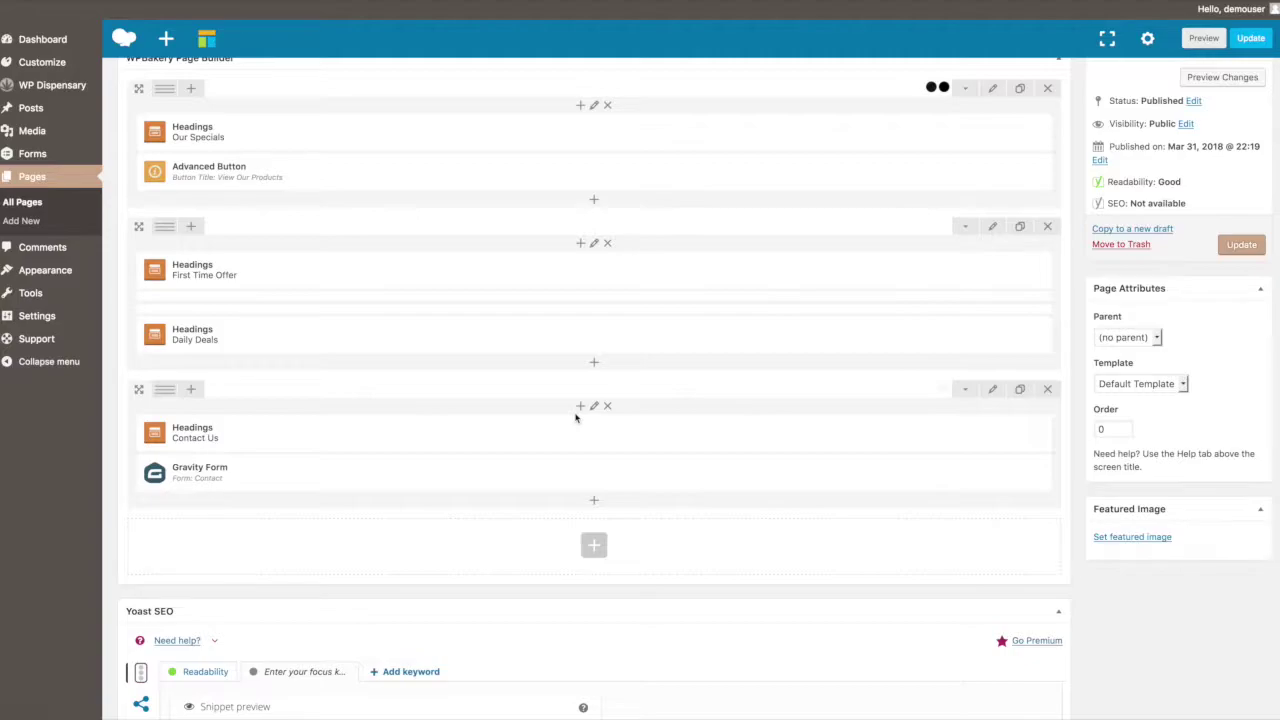
{"action": "scroll", "coordinate": [769, 585], "scroll_direction": "down", "scroll_amount": 2}
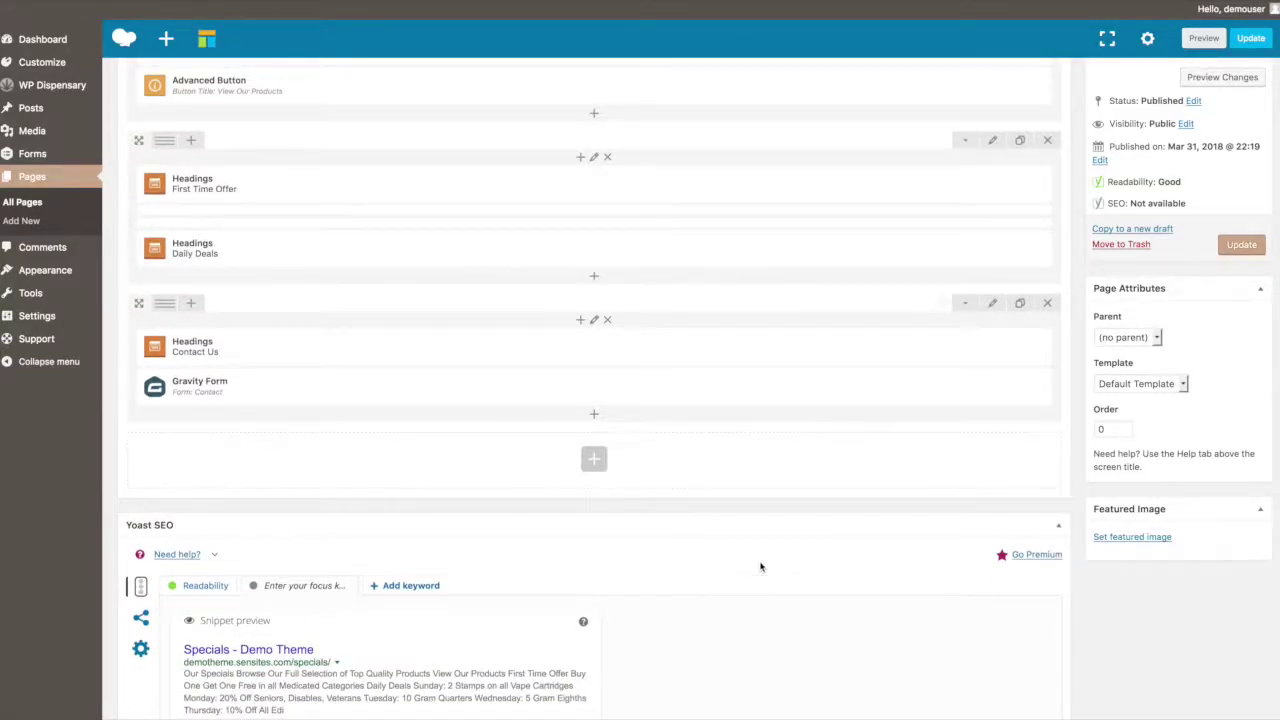
{"action": "left_click", "coordinate": [594, 461]}
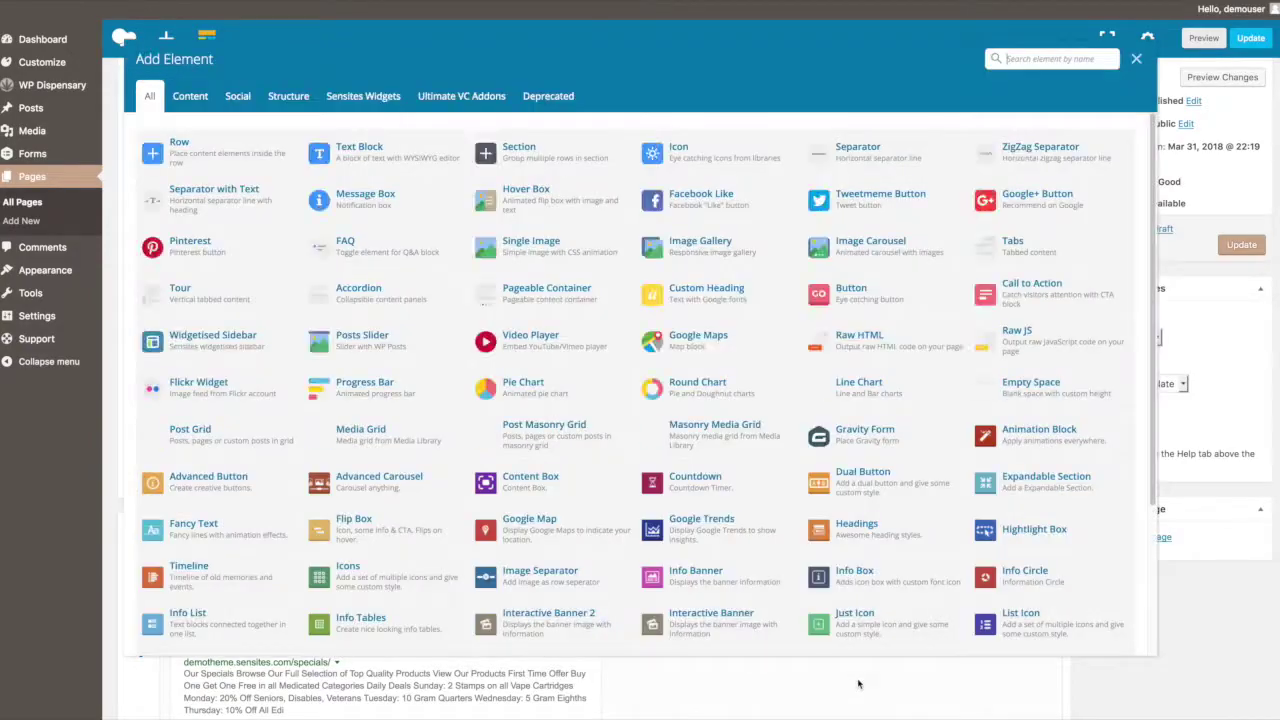
{"action": "left_click", "coordinate": [185, 146]}
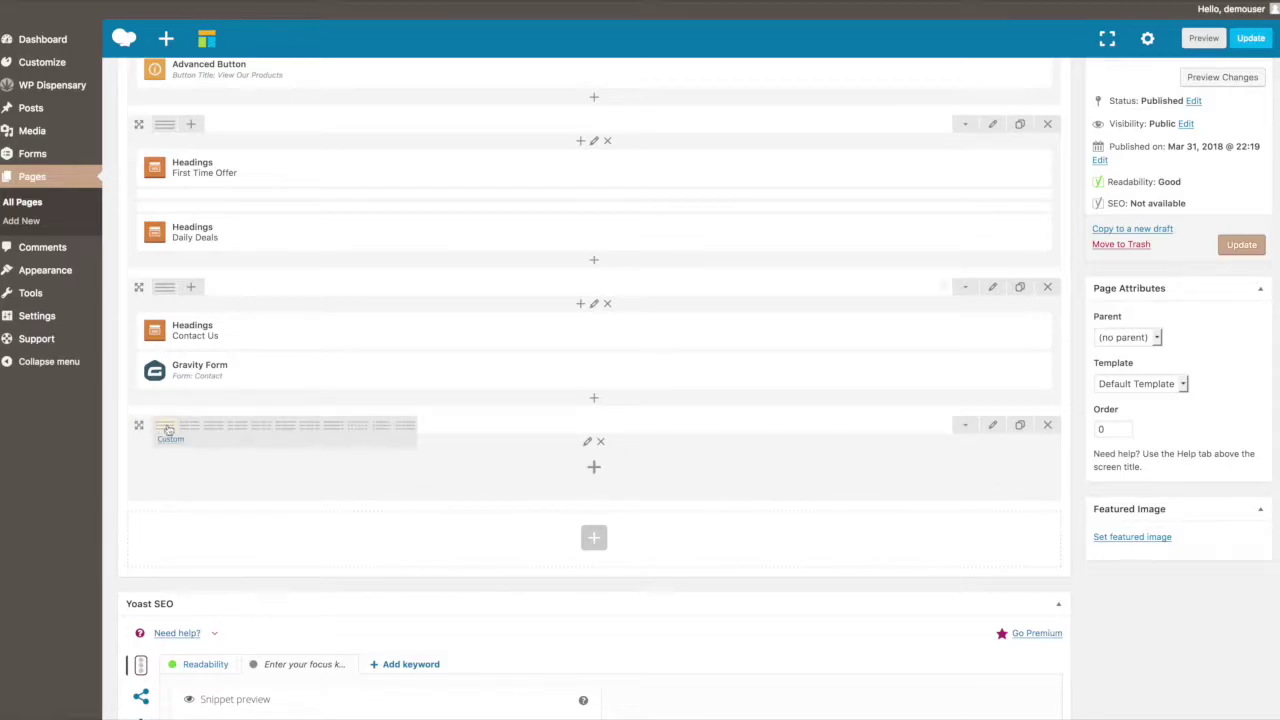
Step: Try the three- and six-column layouts on the new bottom row, and settle on two equal columns
{"action": "left_click", "coordinate": [190, 430]}
{"action": "left_click", "coordinate": [238, 432]}
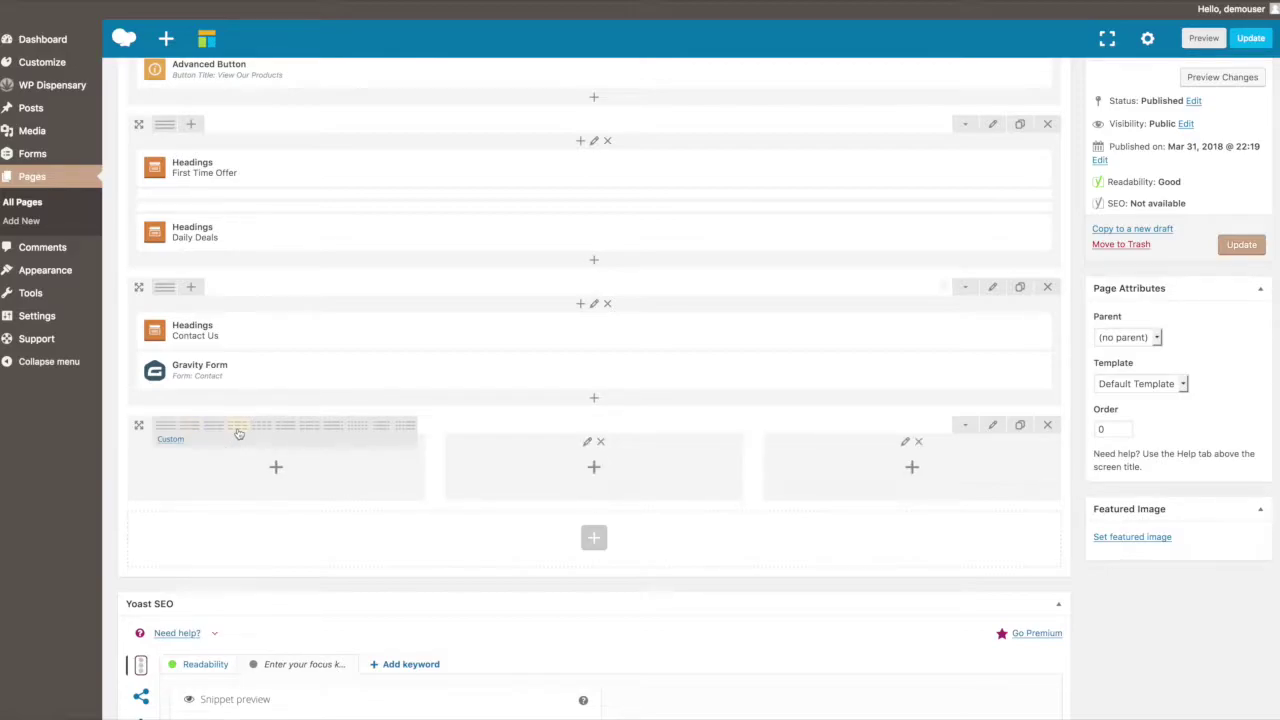
{"action": "left_click", "coordinate": [357, 432]}
{"action": "mouse_move", "coordinate": [188, 430]}
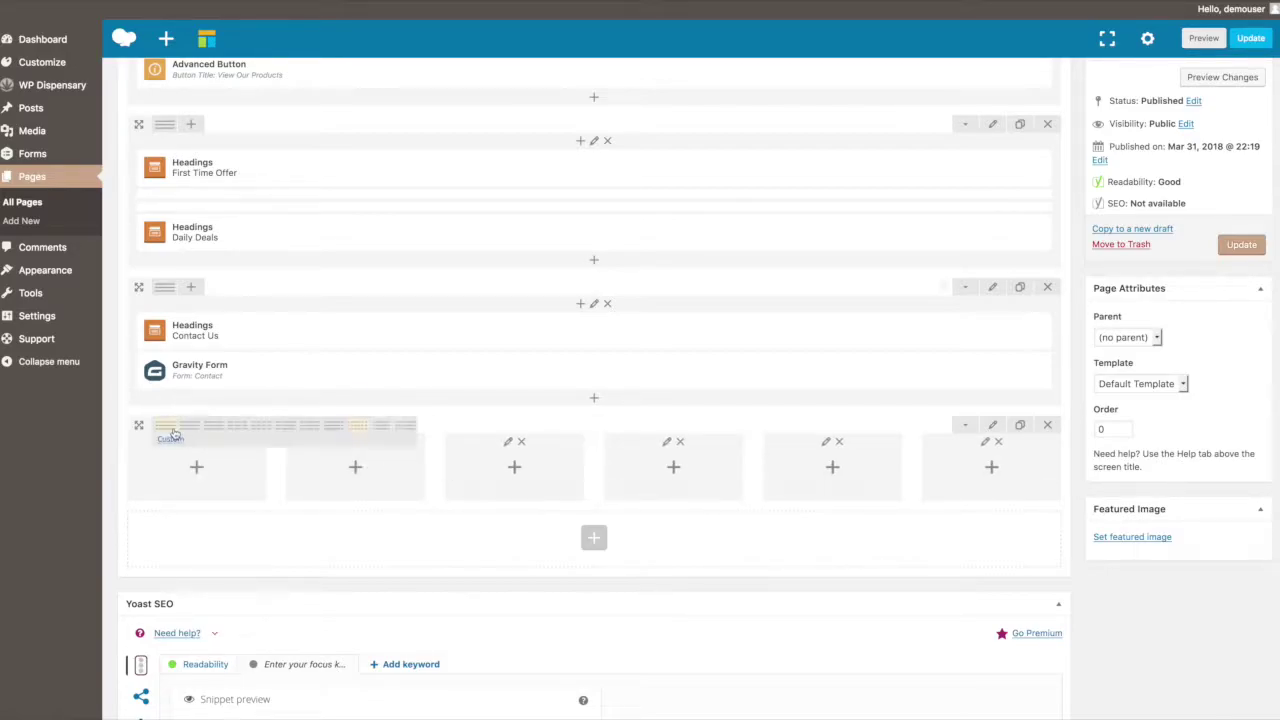
{"action": "left_click", "coordinate": [188, 432]}
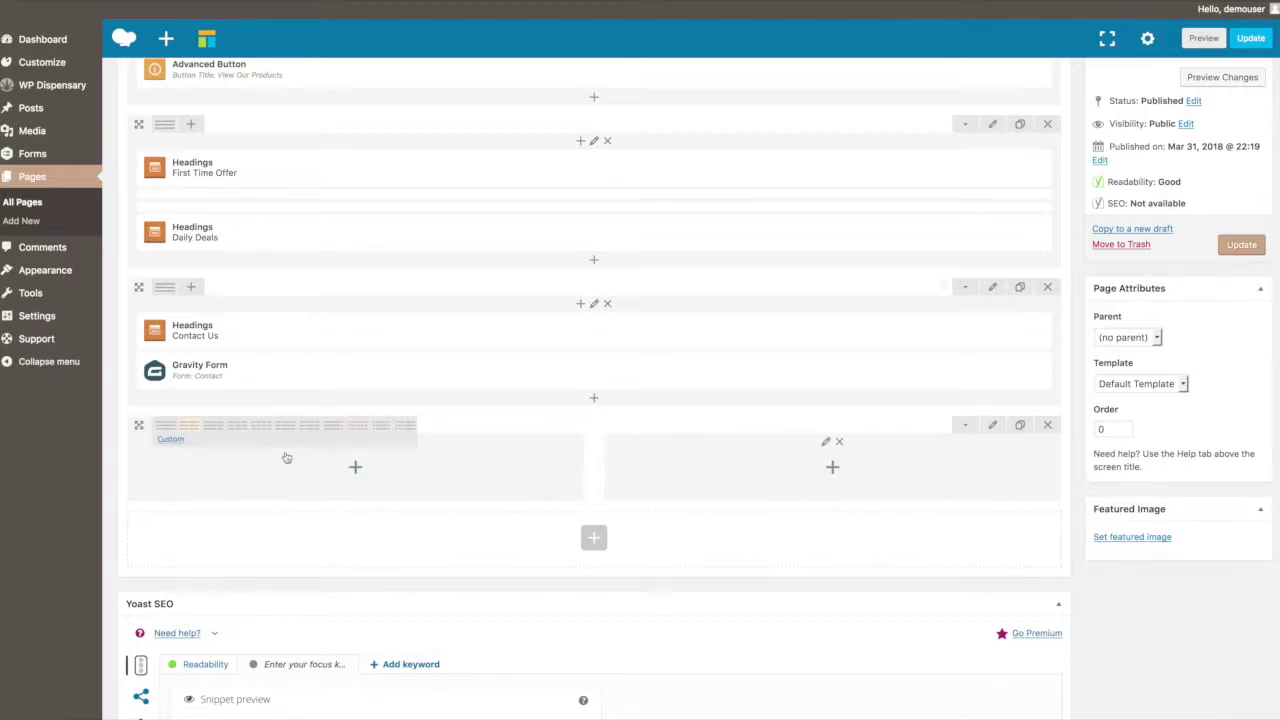
Step: Add a Headings element with a blank title and default settings to the new row's first column, and save it
{"action": "left_click", "coordinate": [354, 466]}
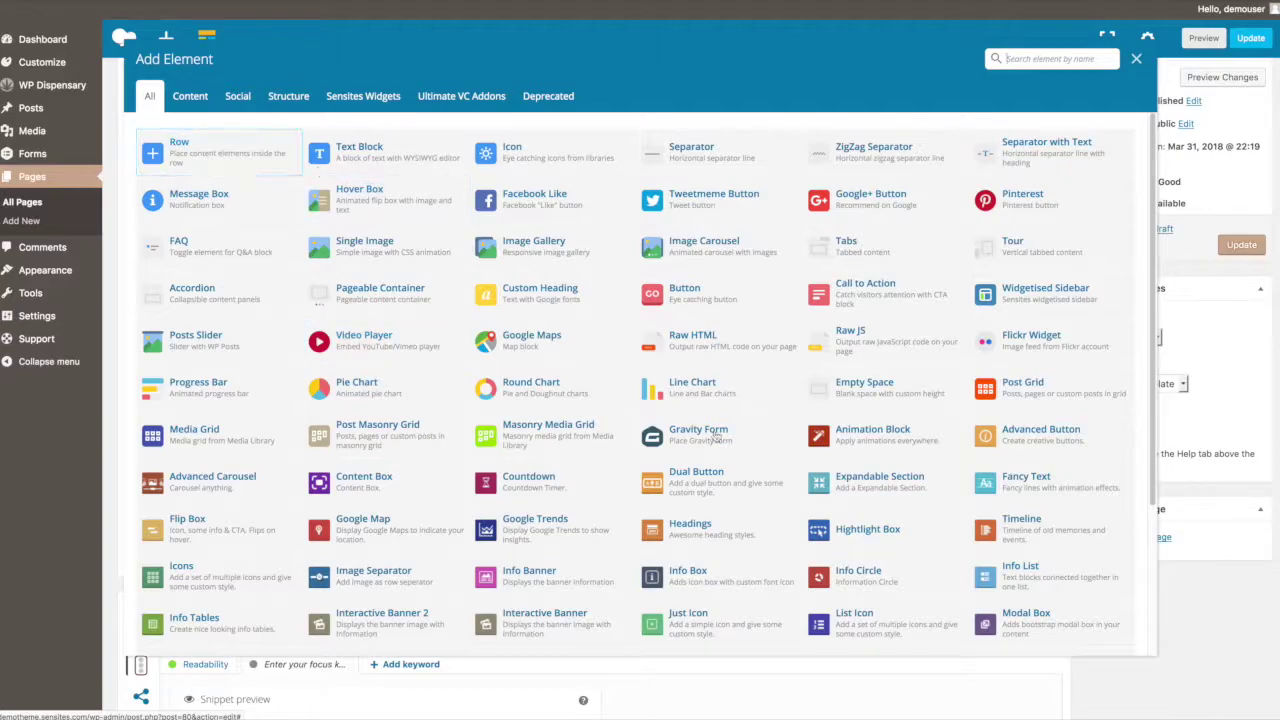
{"action": "left_click", "coordinate": [709, 530]}
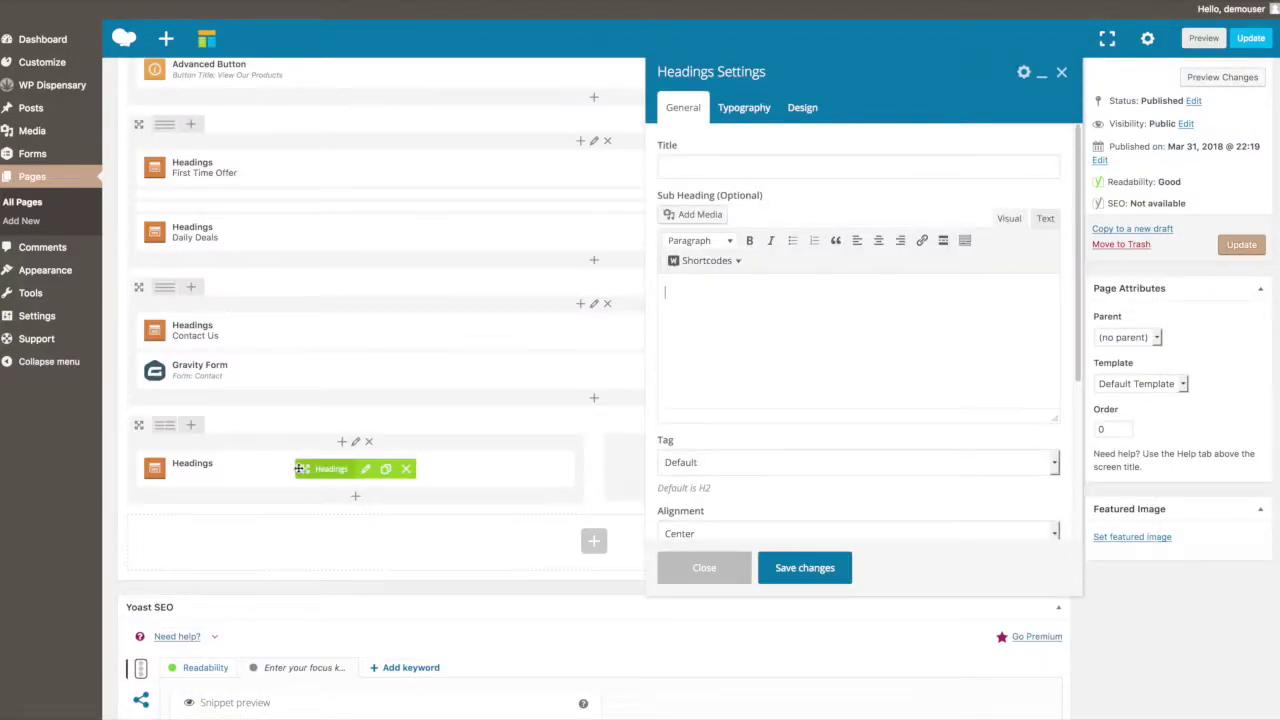
{"action": "scroll", "coordinate": [692, 272], "scroll_direction": "up", "scroll_amount": 1}
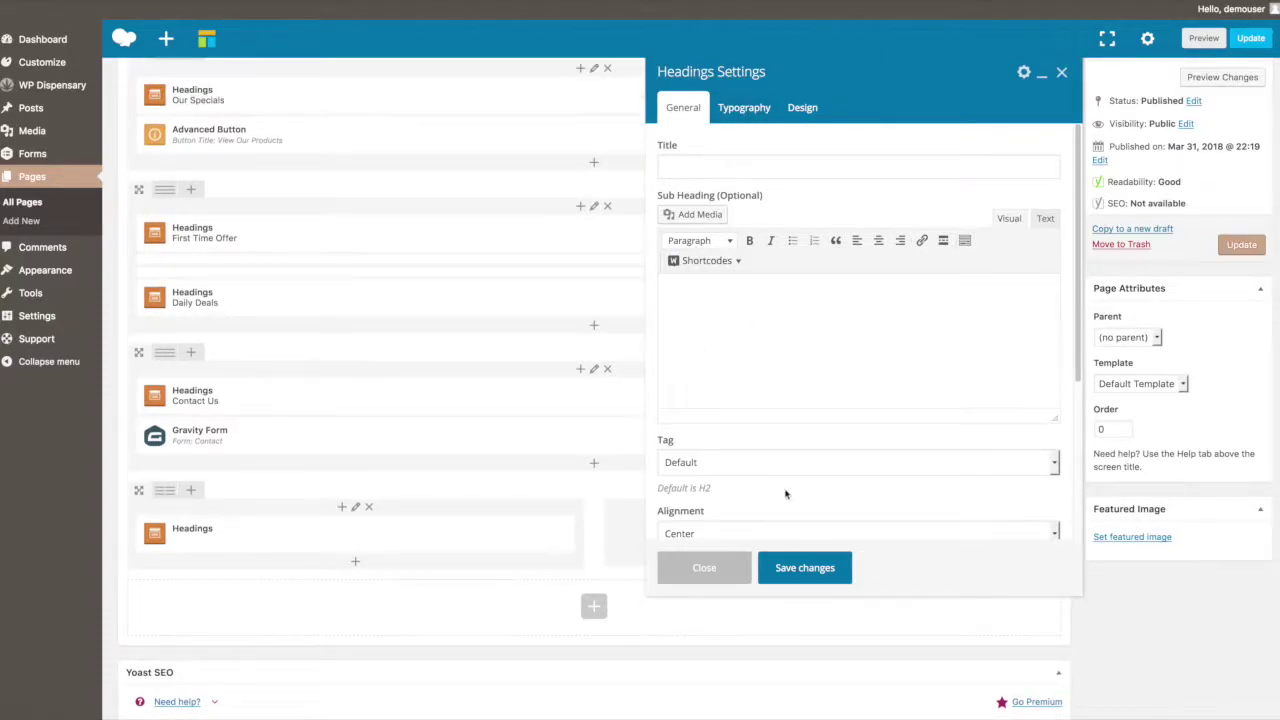
{"action": "left_click", "coordinate": [796, 569]}
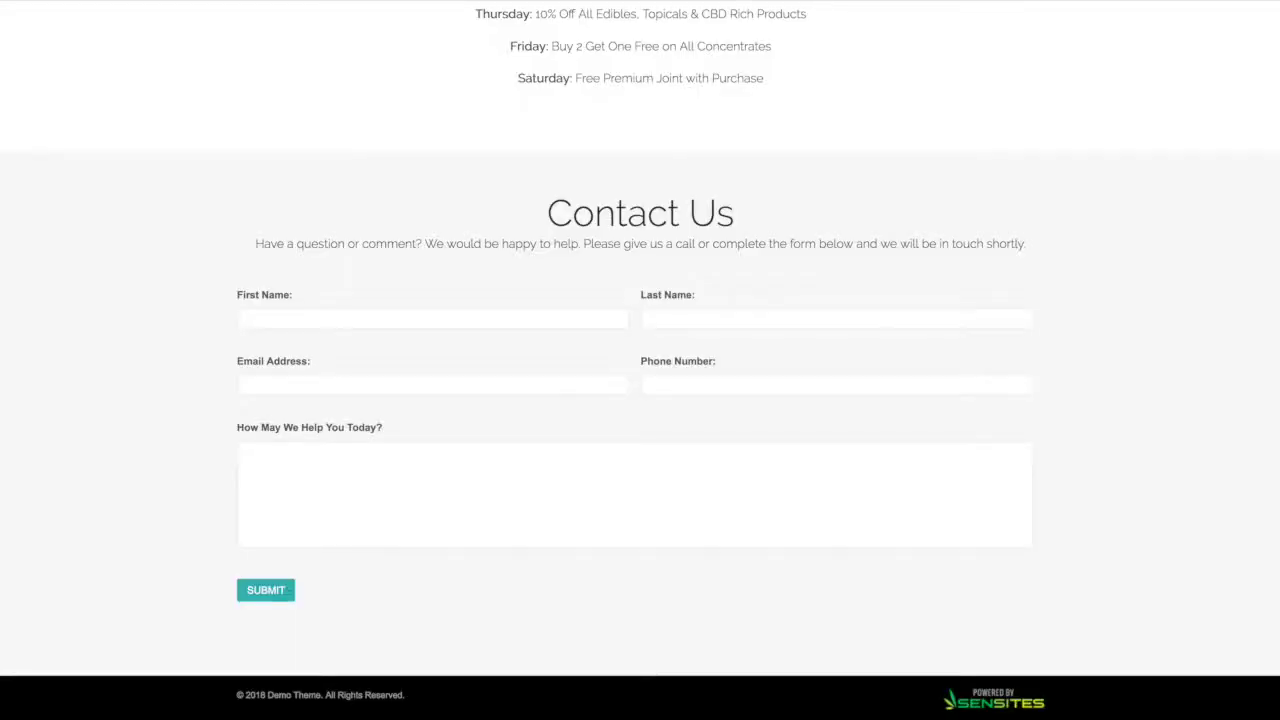
Step: Review the front-end Specials page from the contact form upward, and view the Support options in the site's admin
{"action": "scroll", "coordinate": [417, 157], "scroll_direction": "up", "scroll_amount": 12}
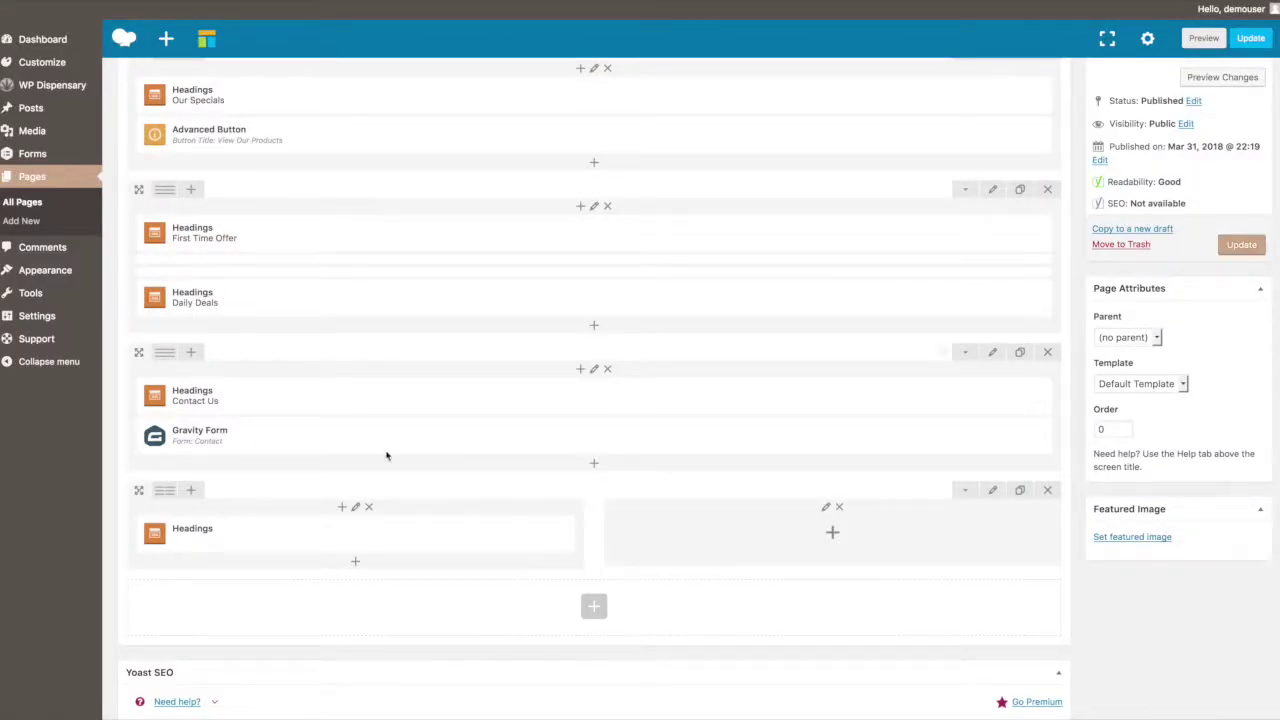
{"action": "mouse_move", "coordinate": [38, 343]}
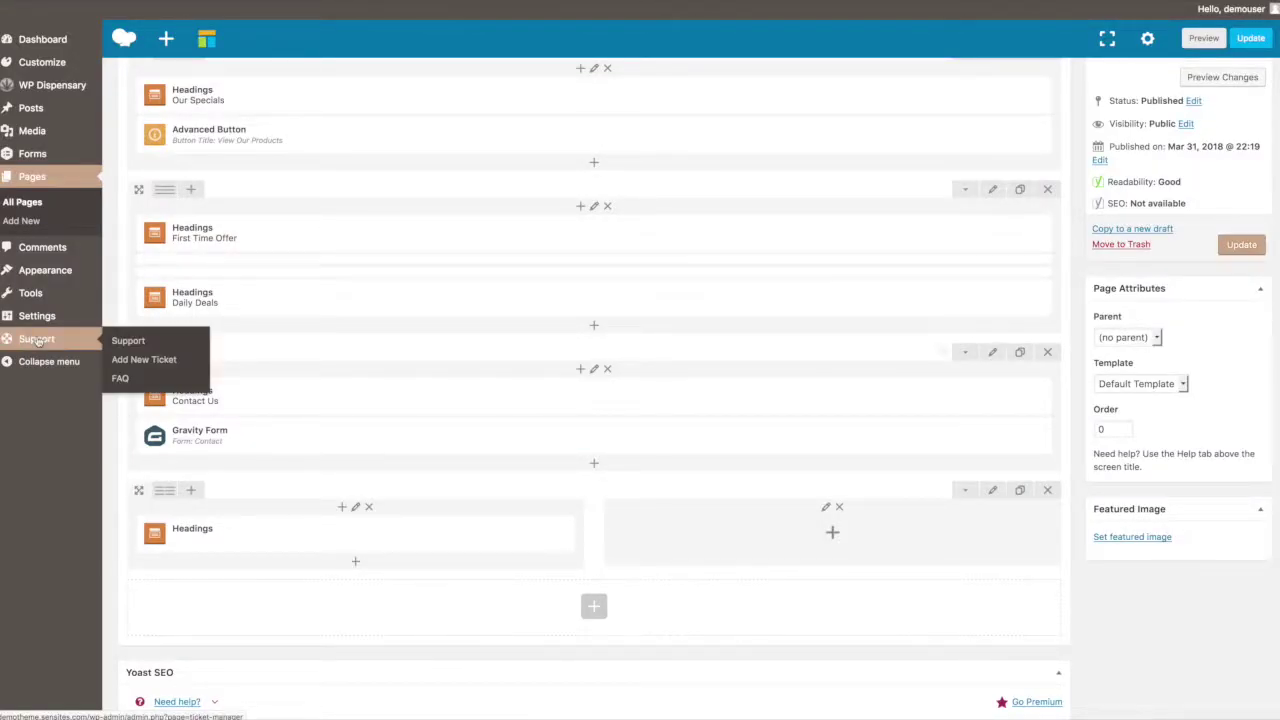